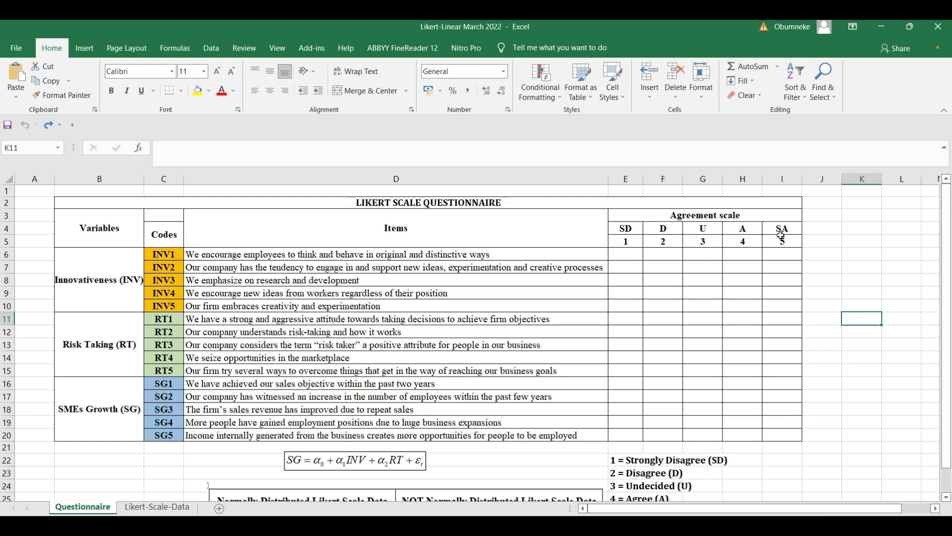
# Step: Review the questionnaire's items, agreement scale, regression equation and method table, and open the Likert-Scale-Data sheet
pyautogui.scroll(-2, 701, 277)
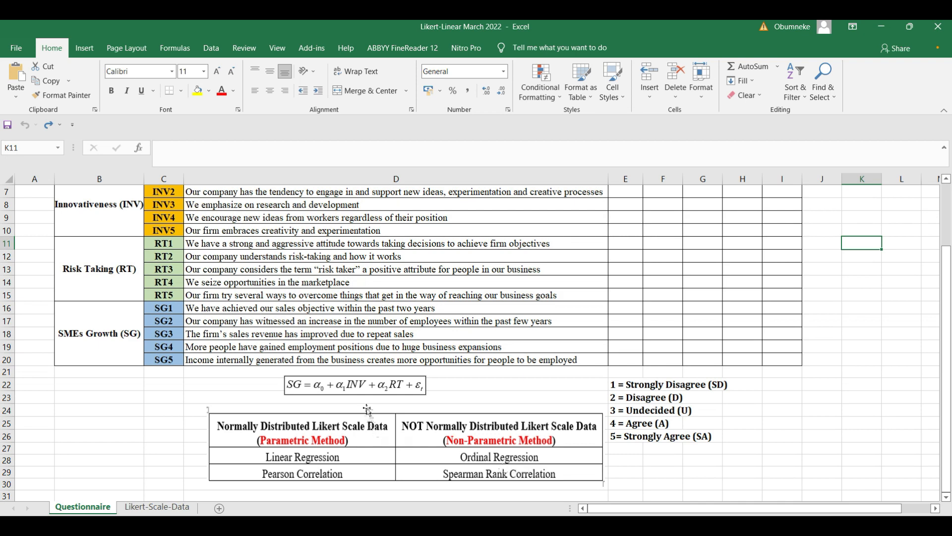
pyautogui.scroll(2, 369, 413)
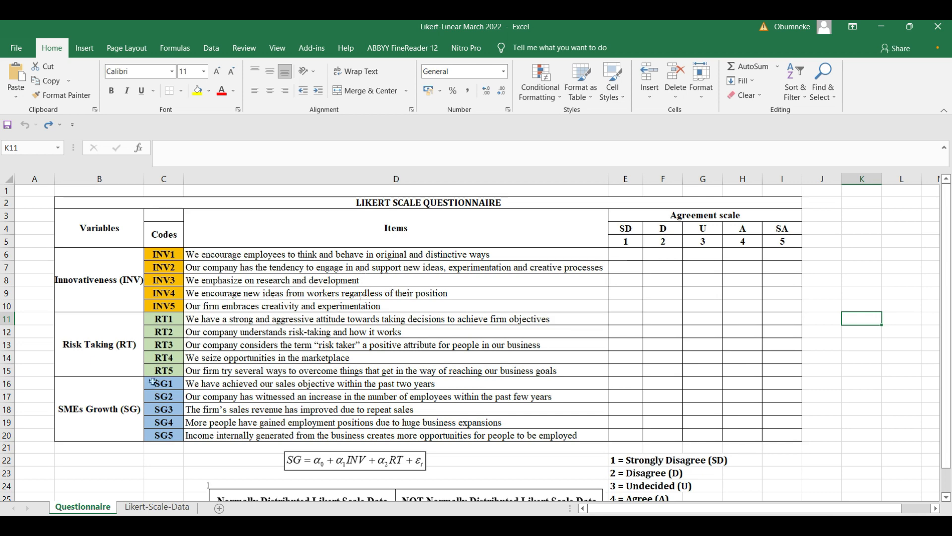
pyautogui.click(155, 507)
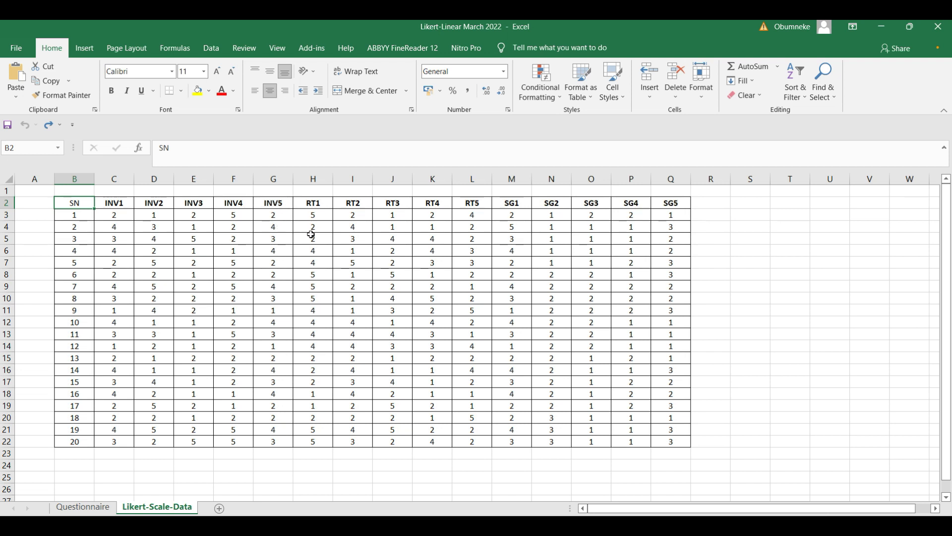
# Step: Insert one blank column before RT1 and another before SG1 in the response data
pyautogui.click(314, 180)
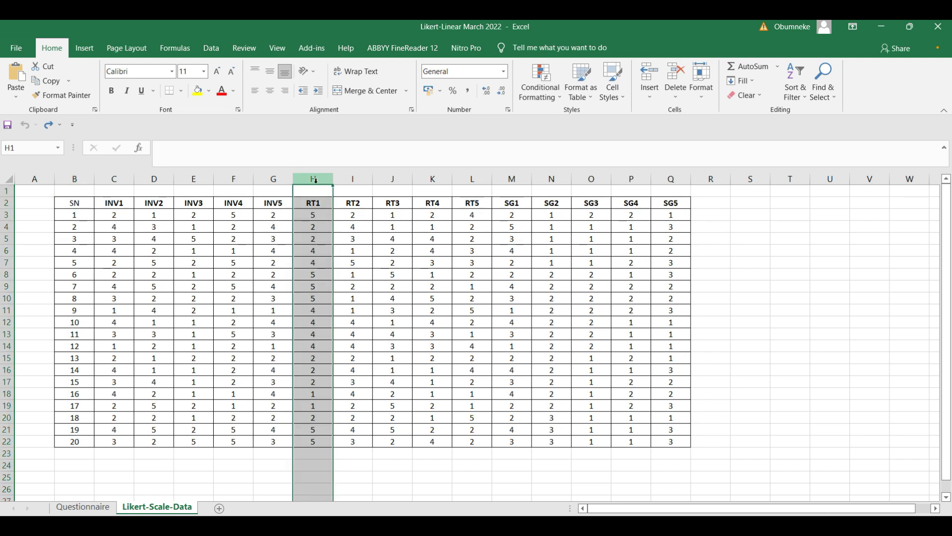
pyautogui.rightClick(315, 179)
pyautogui.click(363, 276)
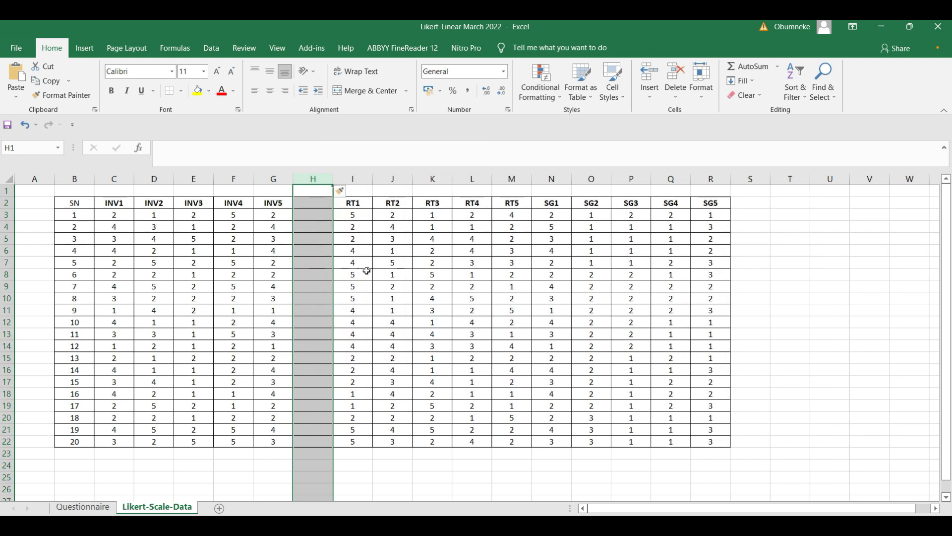
pyautogui.click(545, 182)
pyautogui.rightClick(546, 181)
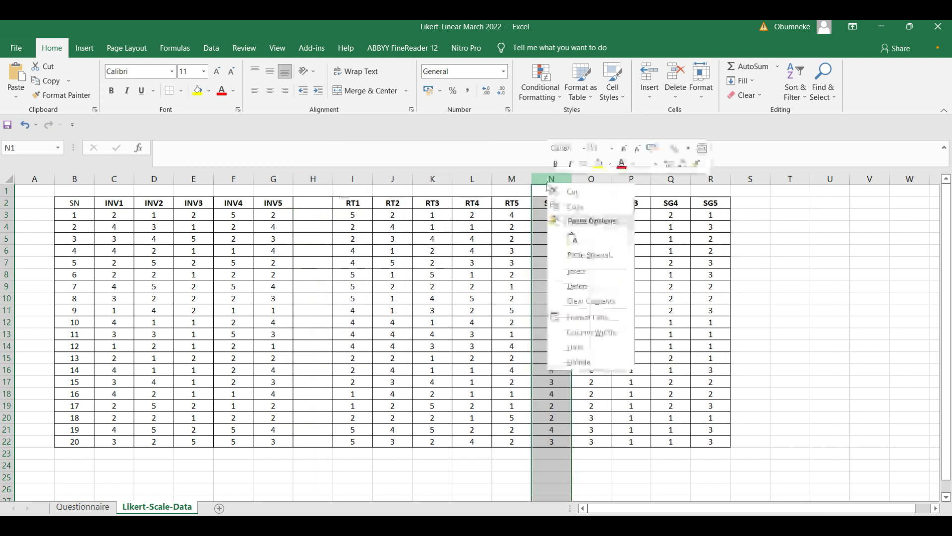
pyautogui.click(575, 271)
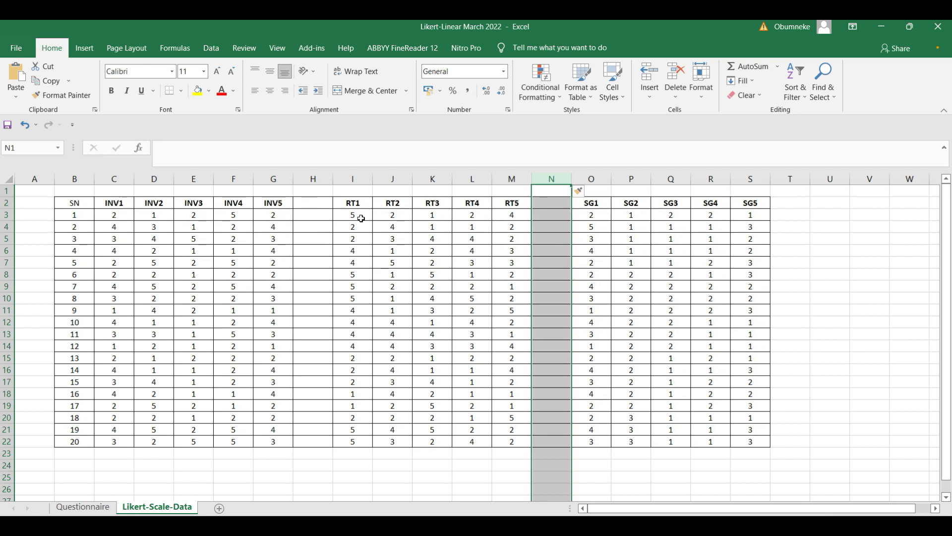
# Step: Widen the blank column after INV5 and enter the heading INV in H2
pyautogui.moveTo(332, 178); pyautogui.dragTo(398, 183)
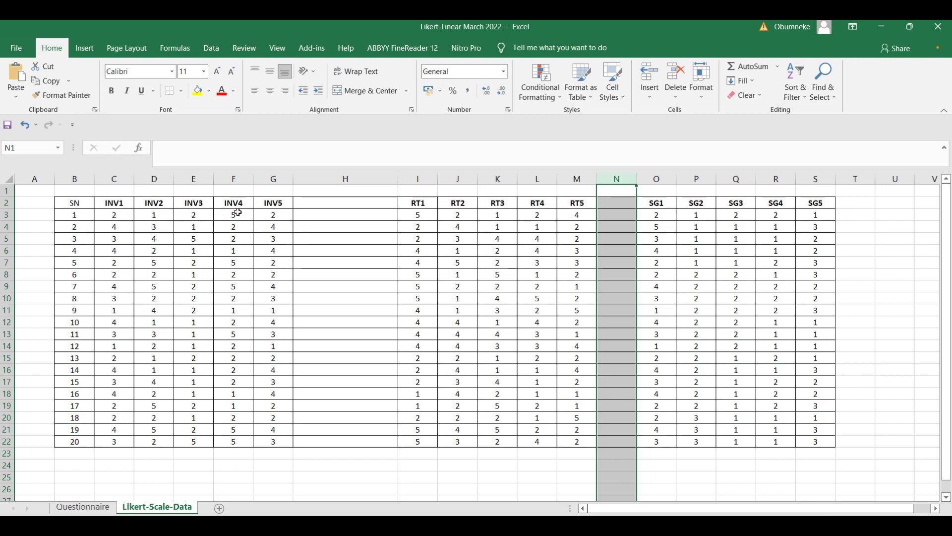
pyautogui.click(336, 209)
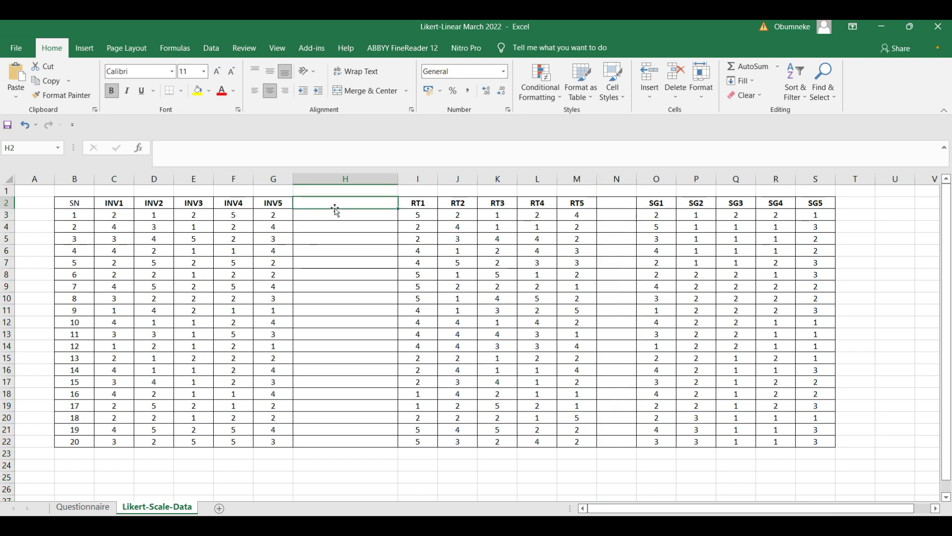
pyautogui.write('INV')
pyautogui.press('Return')
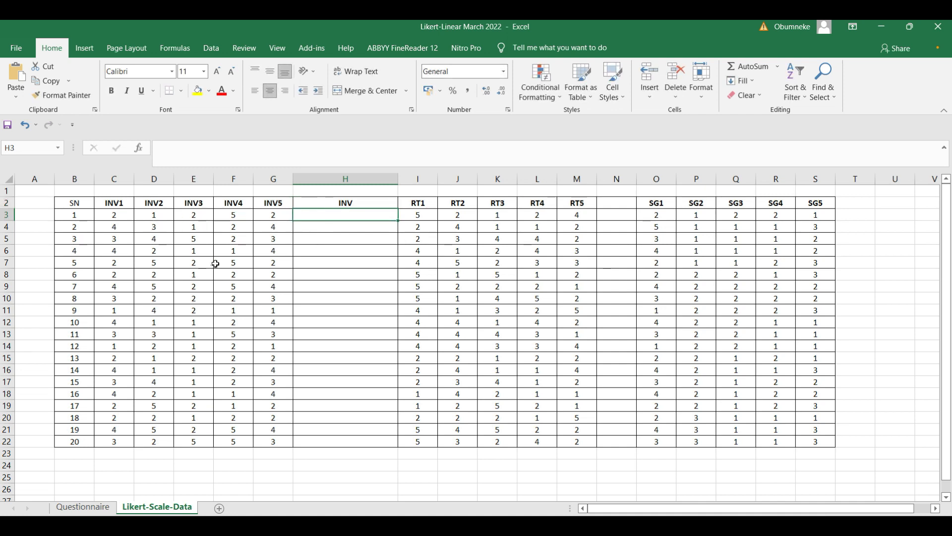
# Step: Glance at the Innovativeness items on the Questionnaire sheet, and enter the average formula =(C3+D3+E3+F3+G3)/5 in H3 of Likert-Scale-Data
pyautogui.click(83, 507)
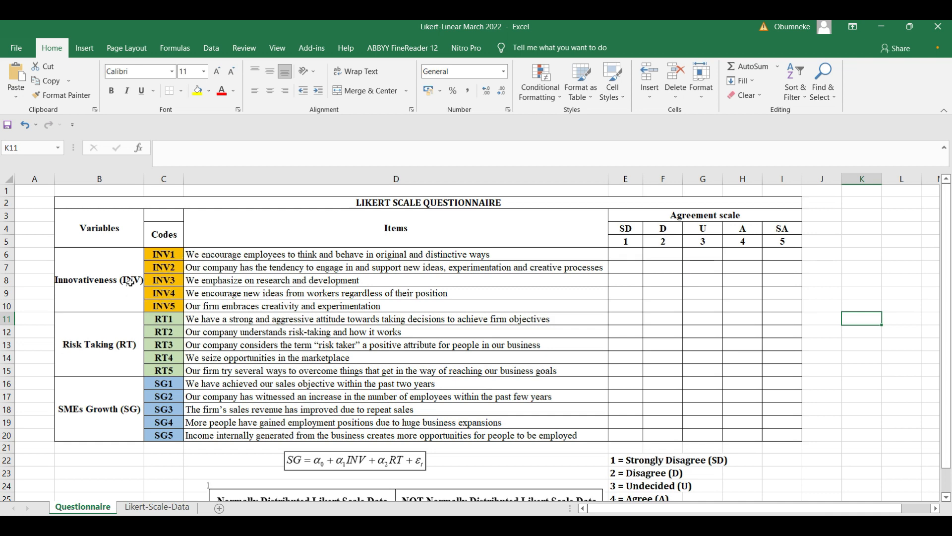
pyautogui.click(157, 506)
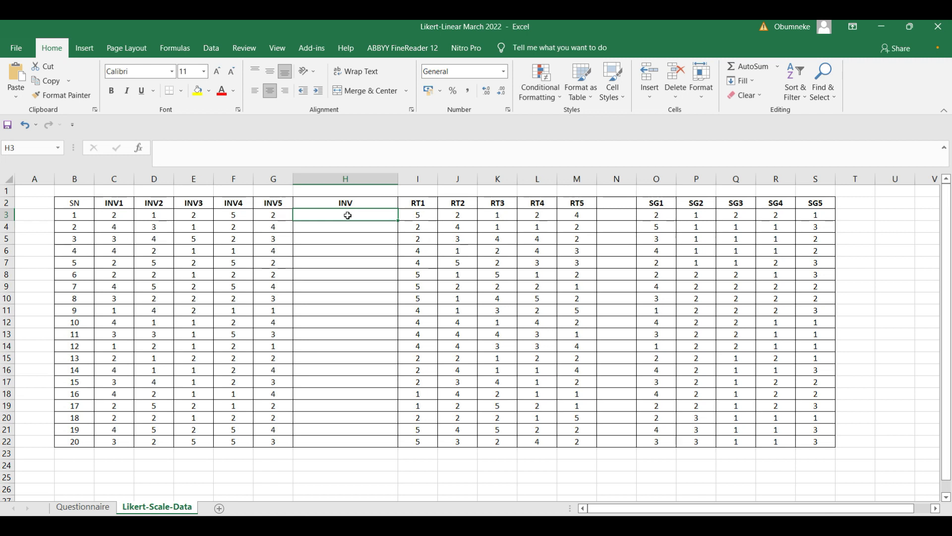
pyautogui.write('=')
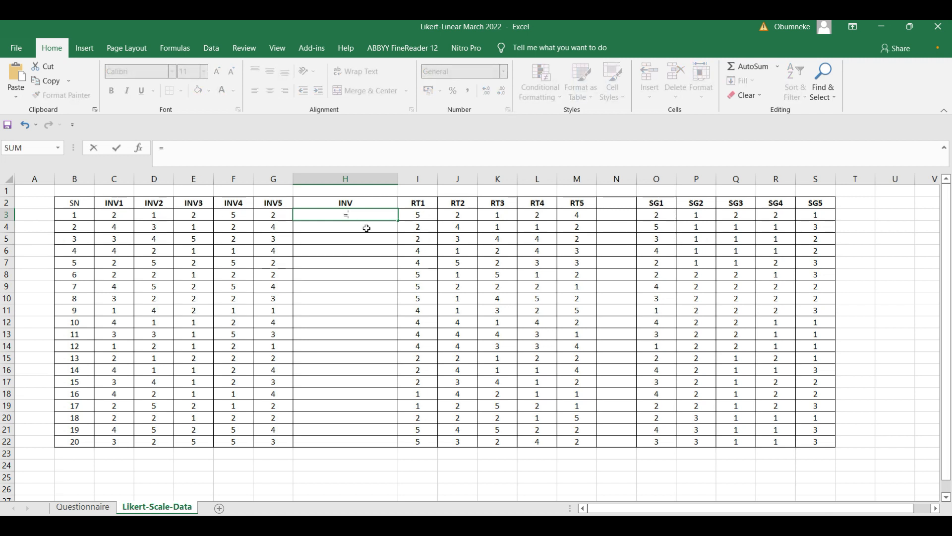
pyautogui.write('(')
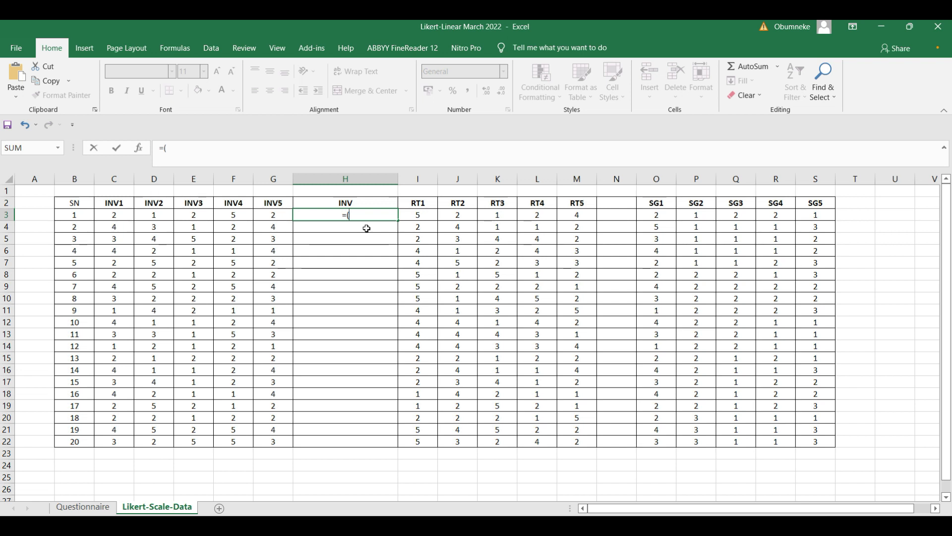
pyautogui.click(123, 218)
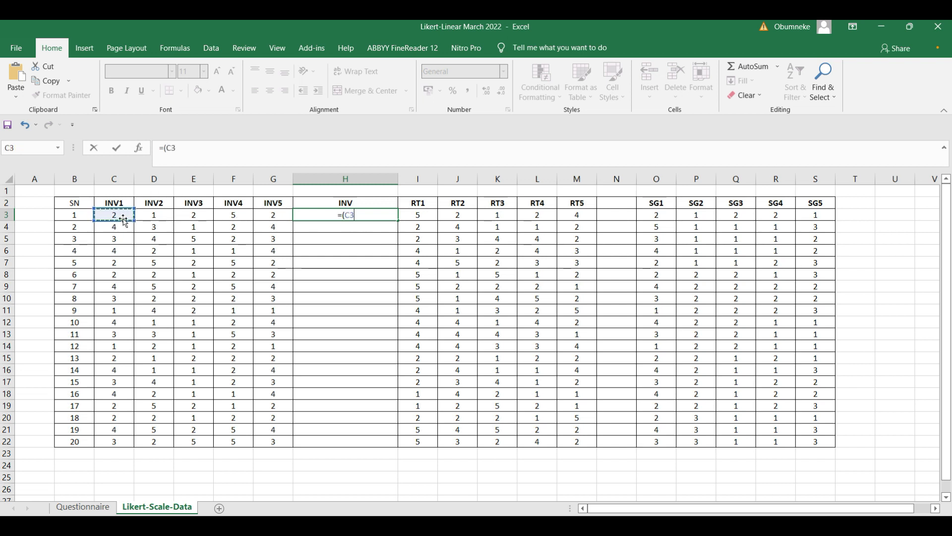
pyautogui.write('+')
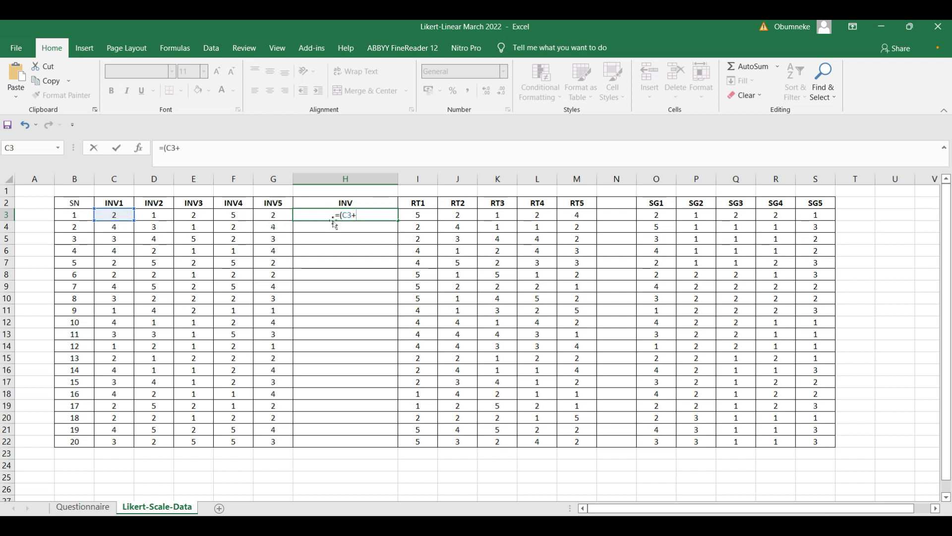
pyautogui.click(162, 213)
pyautogui.write('+')
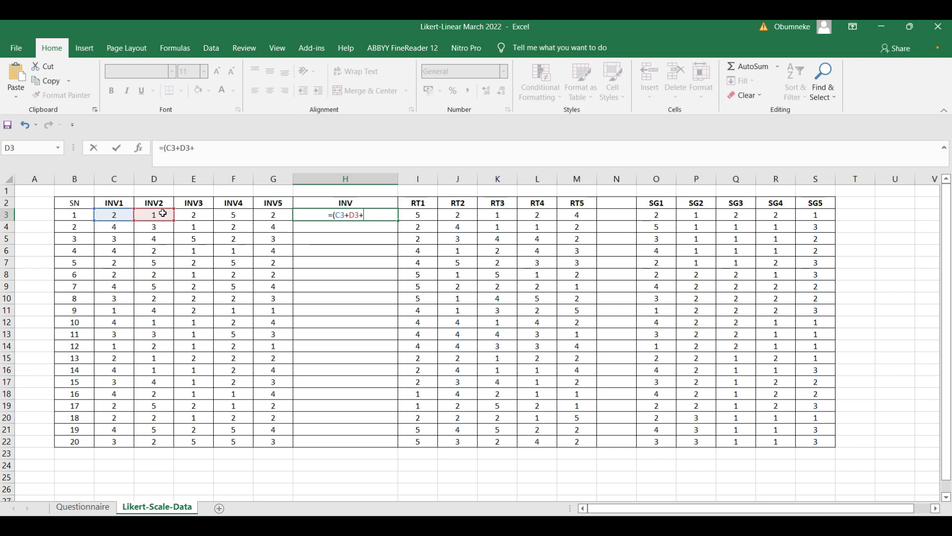
pyautogui.click(185, 218)
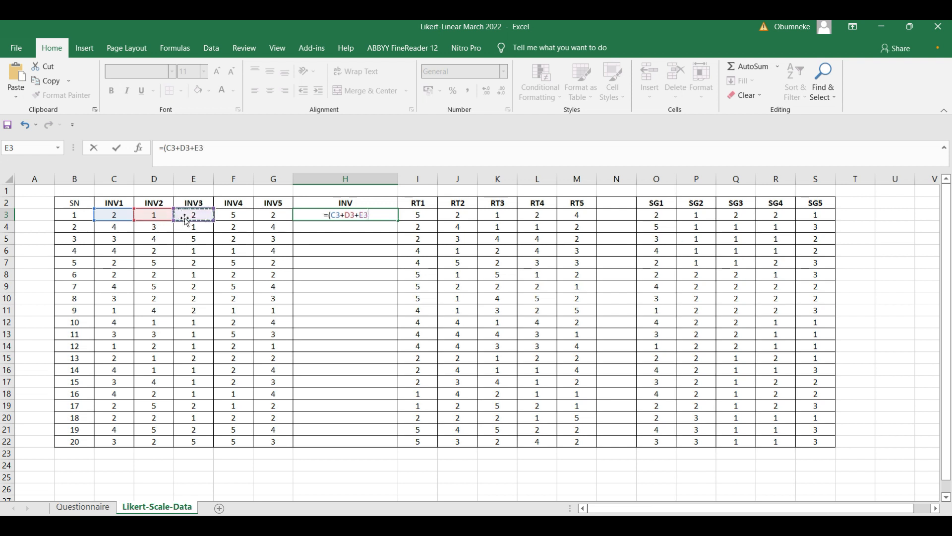
pyautogui.write('+')
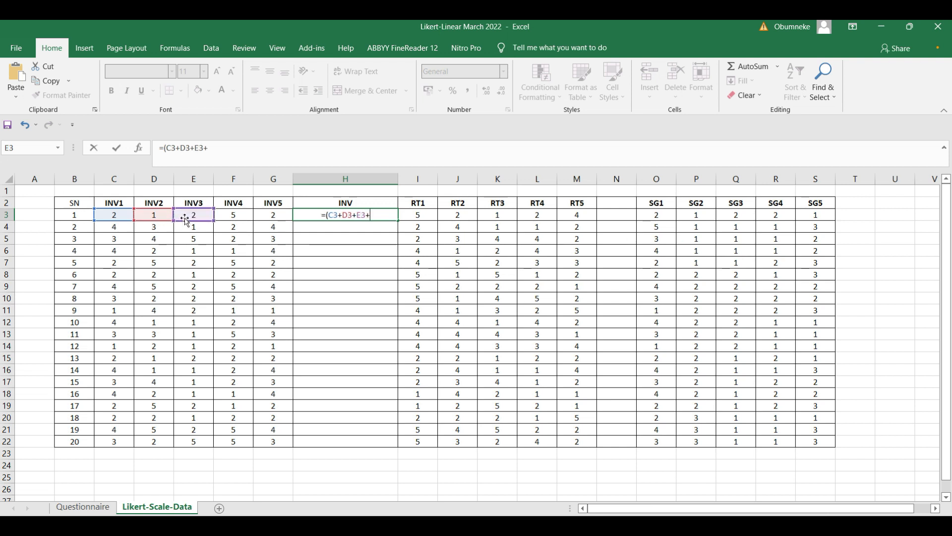
pyautogui.click(227, 217)
pyautogui.write('+')
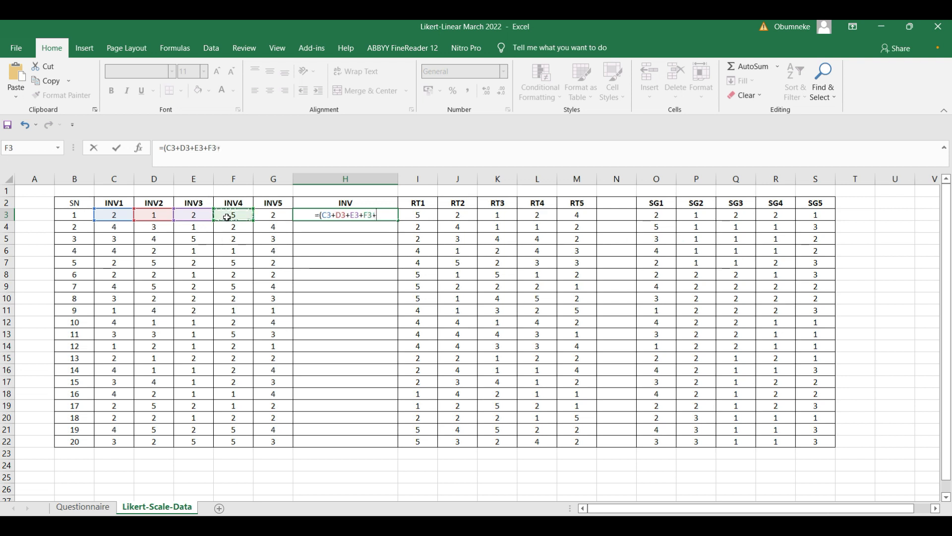
pyautogui.click(274, 215)
pyautogui.write(')/')
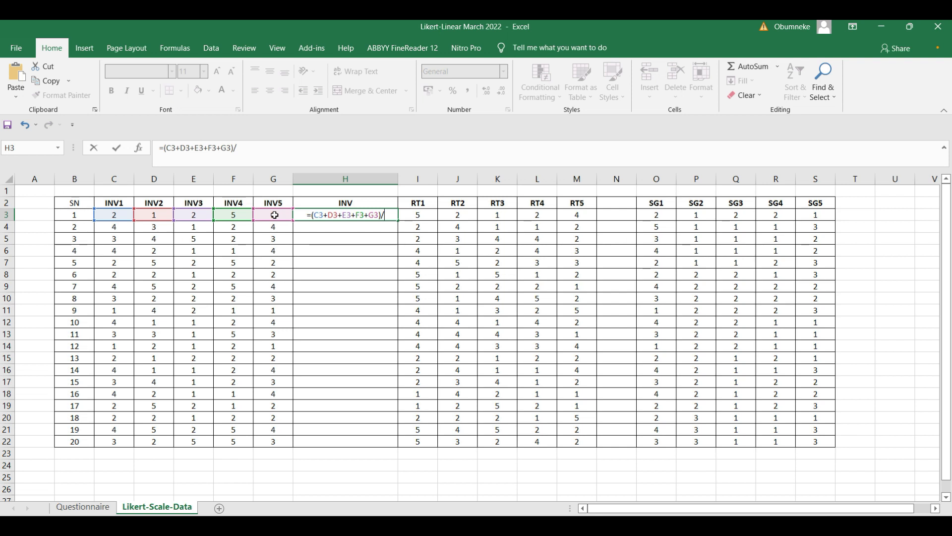
pyautogui.write('5')
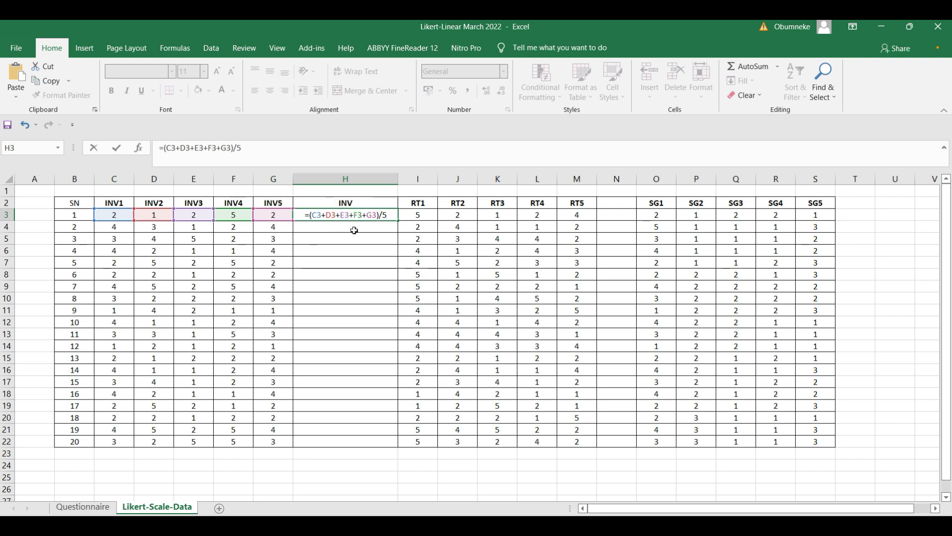
pyautogui.press('Return')
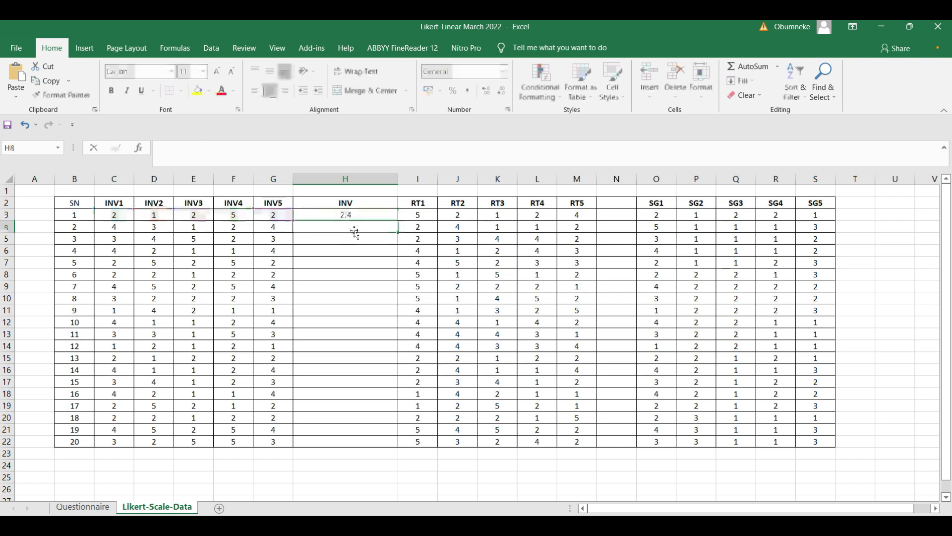
# Step: Fill the H3 average formula down through H22 and check the copied formulas in several rows of the INV column
pyautogui.click(357, 215)
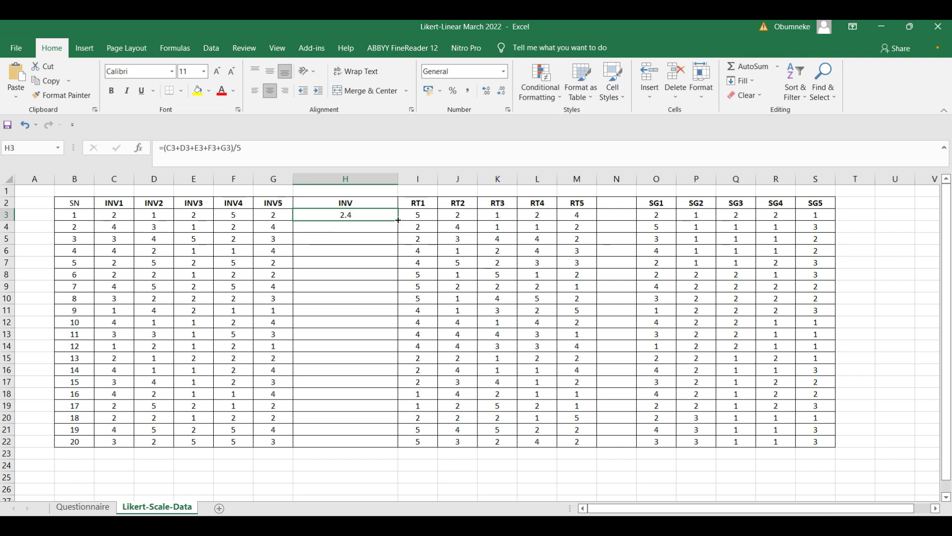
pyautogui.moveTo(398, 220); pyautogui.dragTo(399, 445)
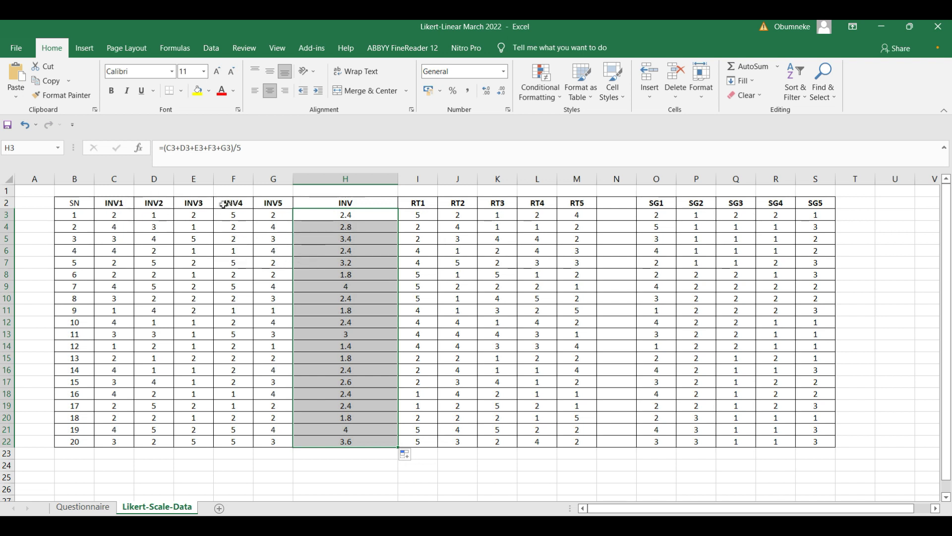
pyautogui.click(328, 227)
pyautogui.click(342, 238)
pyautogui.click(344, 262)
pyautogui.click(346, 275)
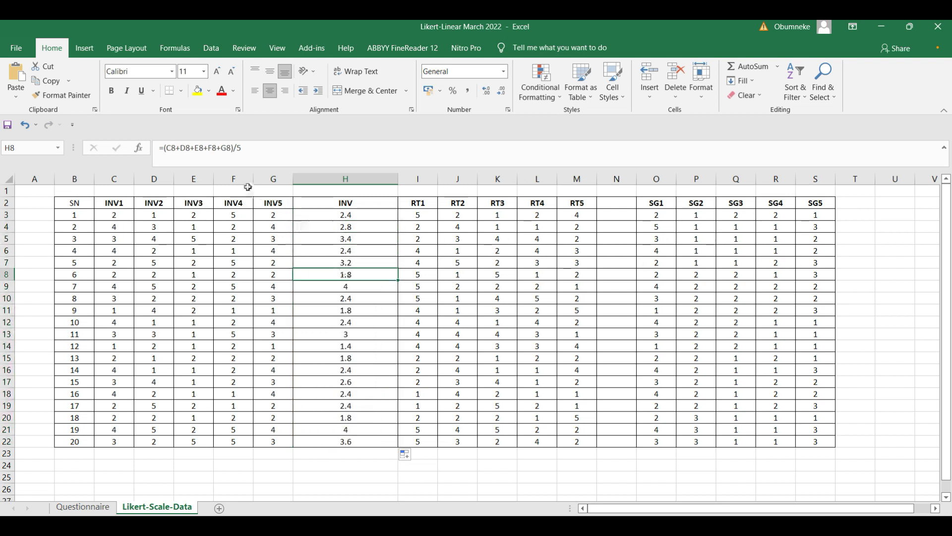
pyautogui.click(364, 286)
pyautogui.click(358, 298)
pyautogui.click(353, 321)
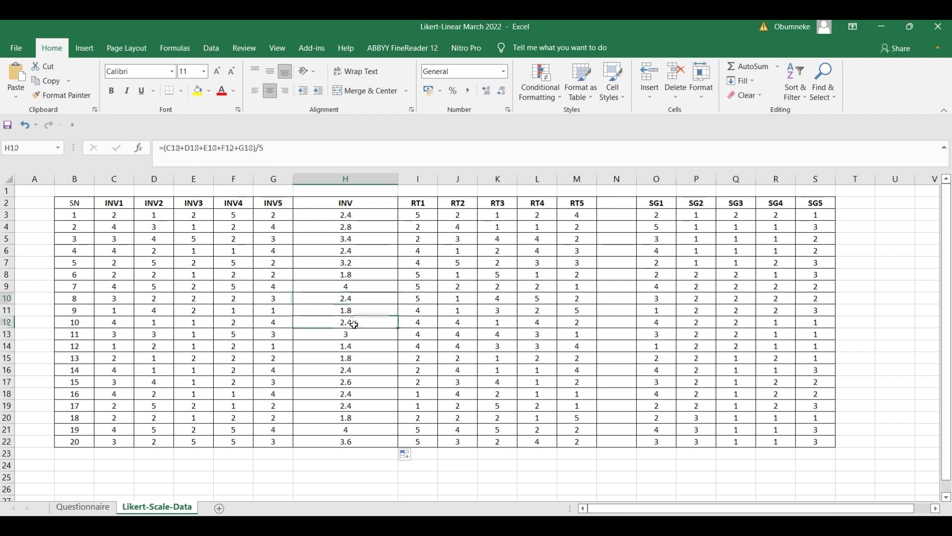
pyautogui.click(352, 333)
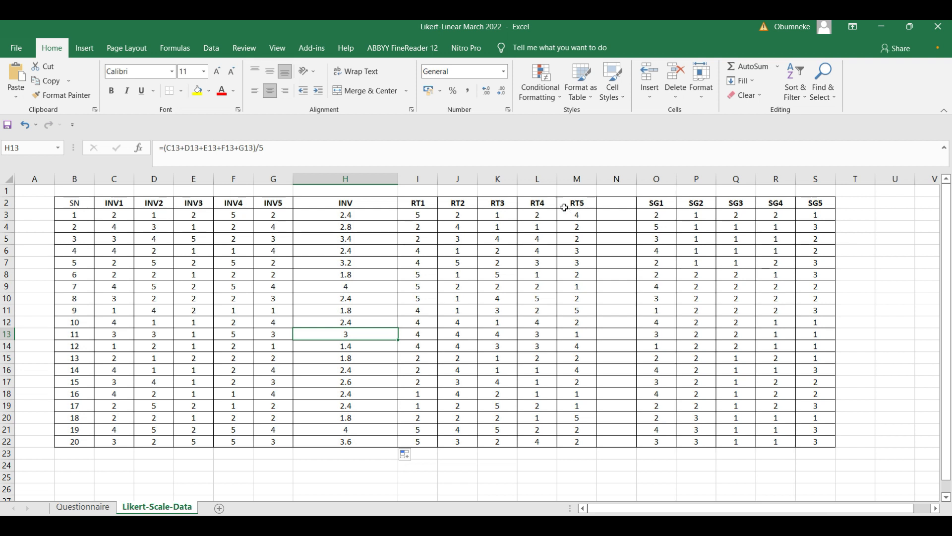
# Step: Enter the heading RT in N2, above the blank column after RT5
pyautogui.click(619, 208)
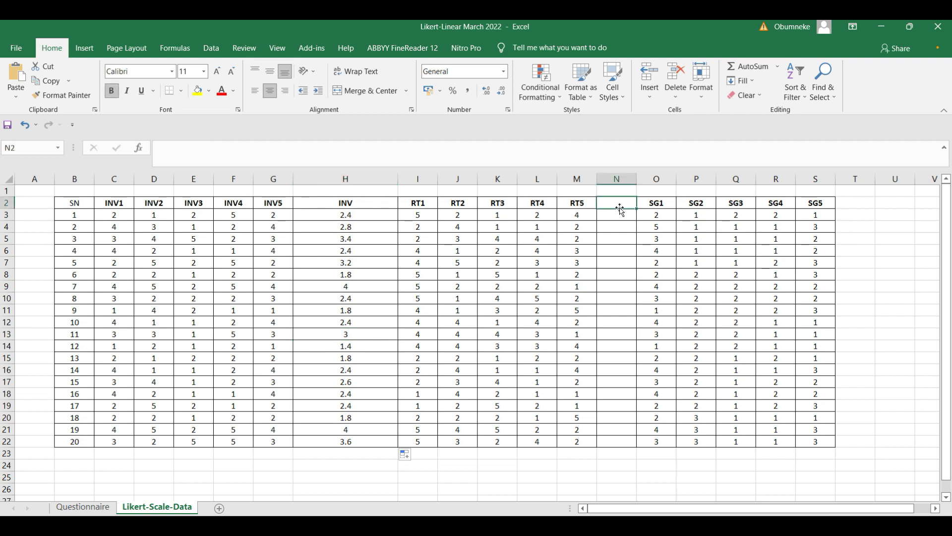
pyautogui.write('RT')
pyautogui.press('Return')
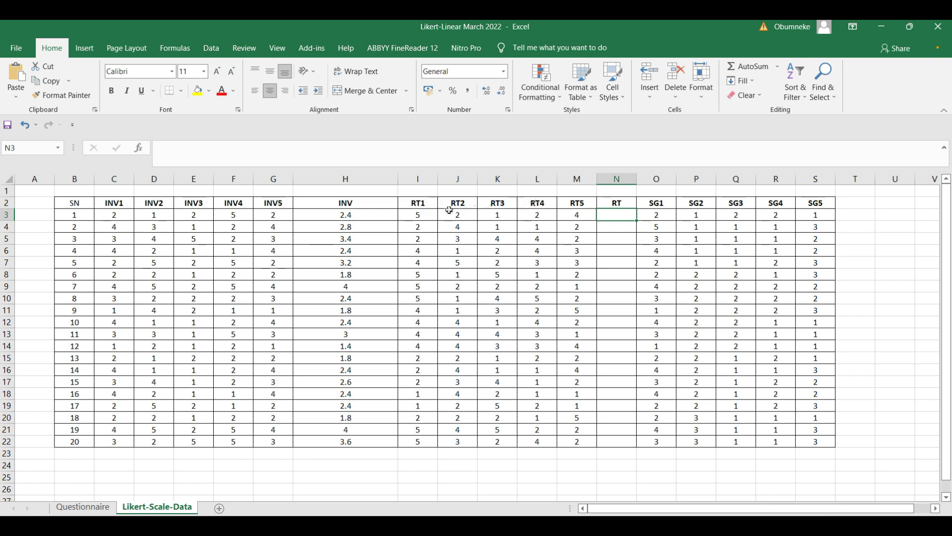
# Step: Copy the INV average formula from H3 into N3 so it averages I3 to M3, and fill it down through N22
pyautogui.click(351, 214)
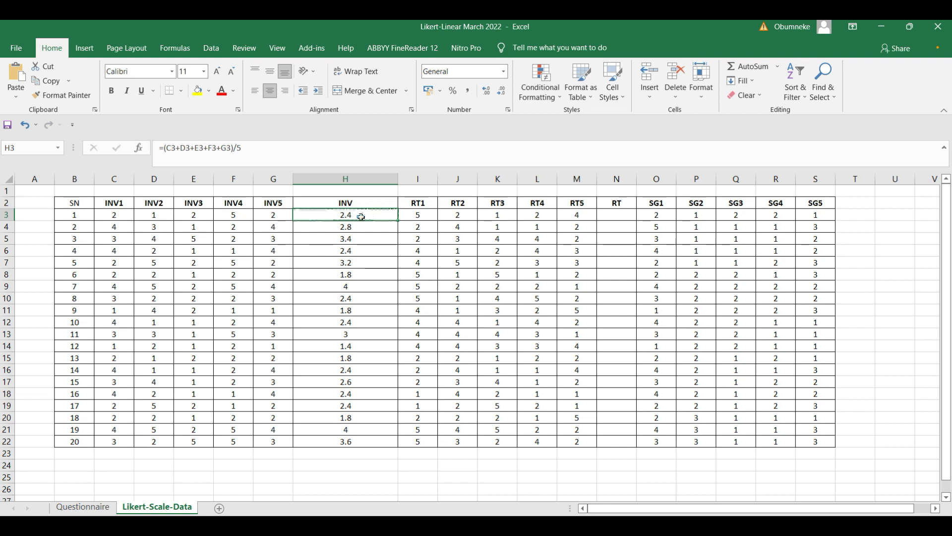
pyautogui.click(614, 214)
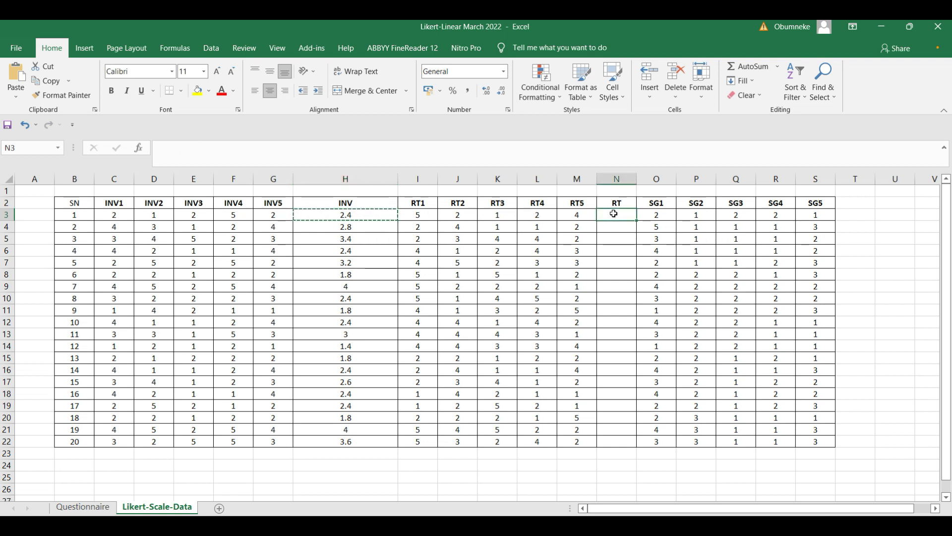
pyautogui.write('=(I3+J3+K3+L3+M3)/5')
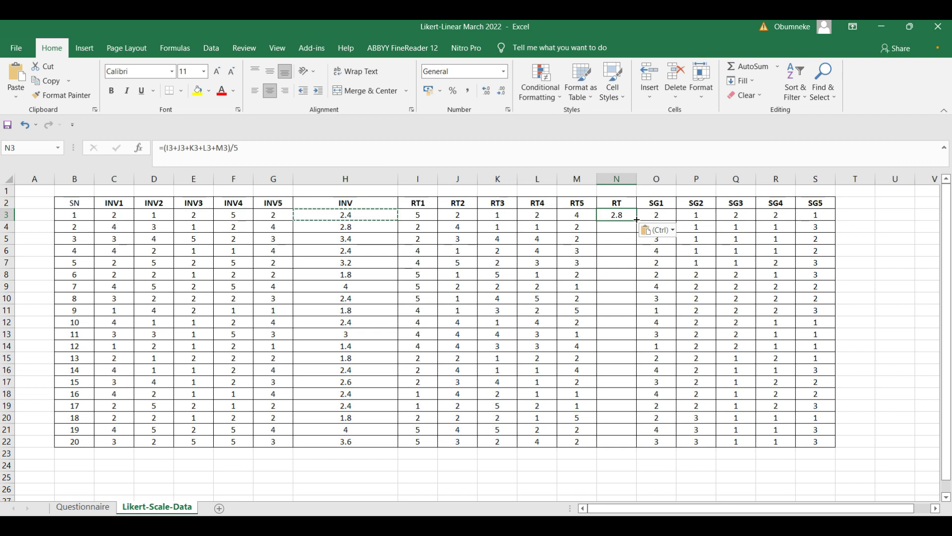
pyautogui.moveTo(636, 229); pyautogui.dragTo(639, 446)
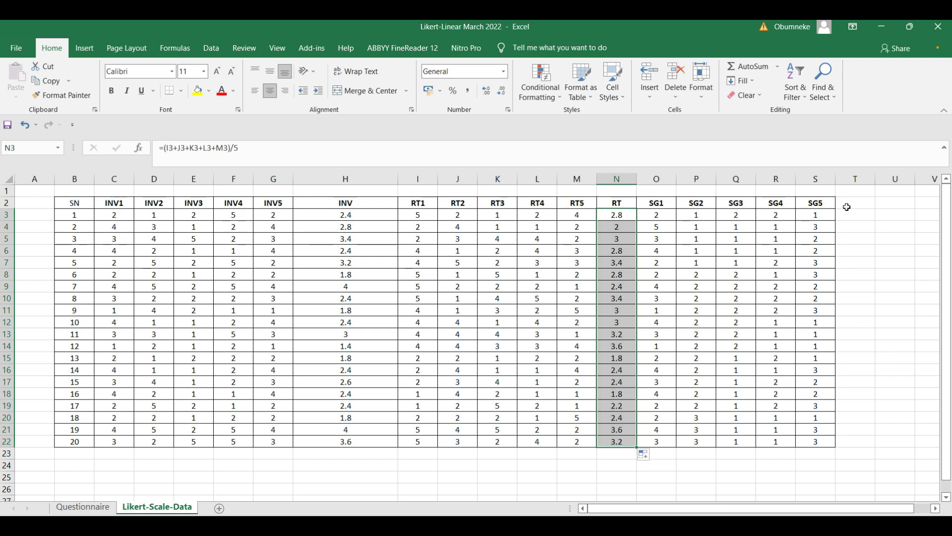
pyautogui.click(629, 215)
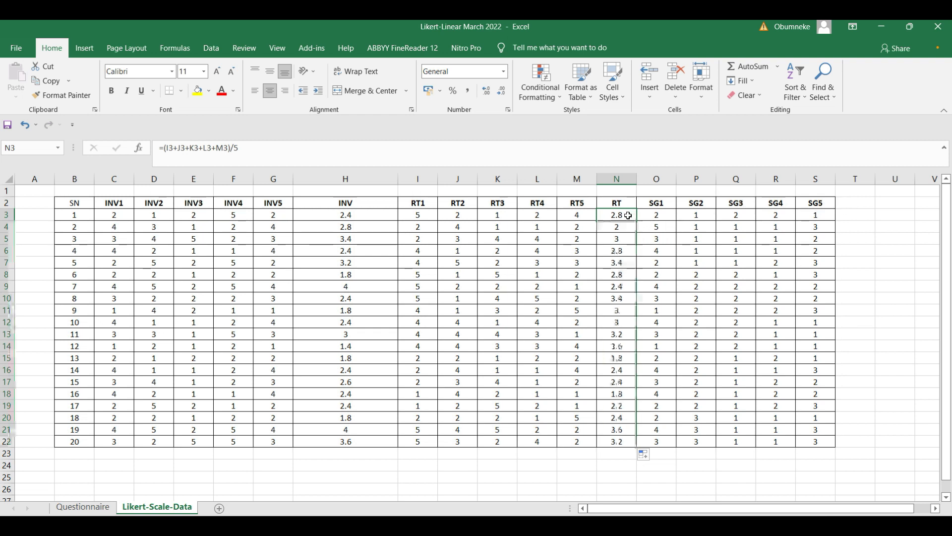
# Step: Copy the RT average formula from N3 into T3 so it averages the SG items O3 to S3
pyautogui.hotkey('ctrl', 'c')
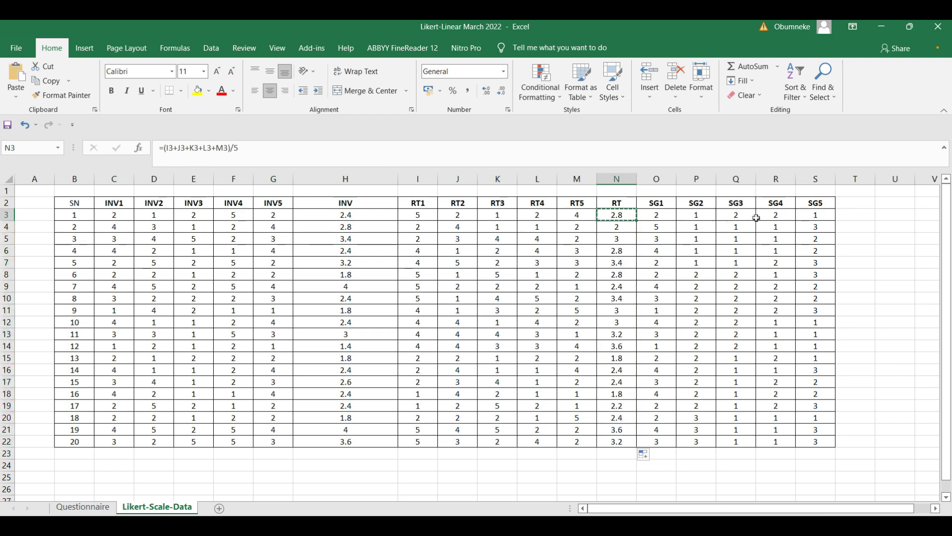
pyautogui.click(844, 217)
pyautogui.hotkey('ctrl', 'v')
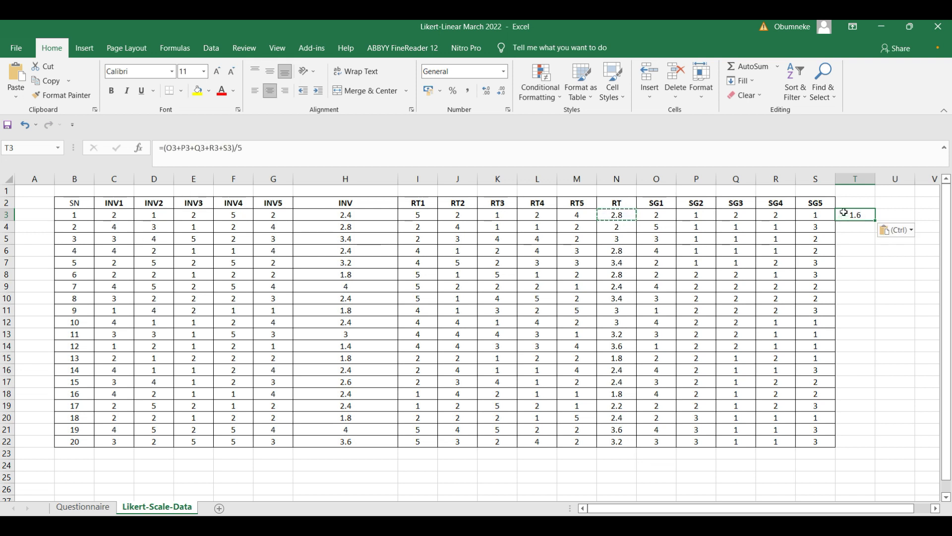
# Step: Enter the heading SG in T2 and fill the T3 average formula down through T22
pyautogui.click(844, 203)
pyautogui.write('SG')
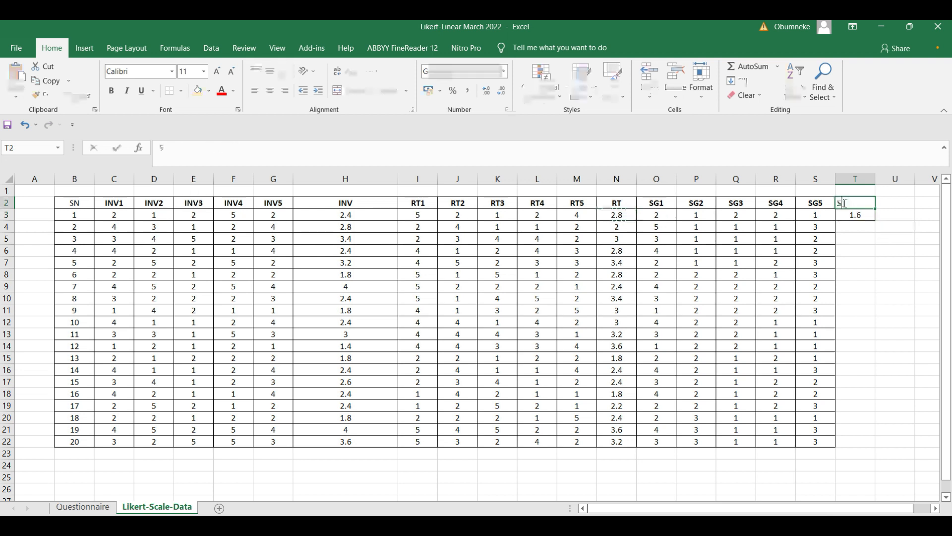
pyautogui.click(846, 238)
pyautogui.click(852, 204)
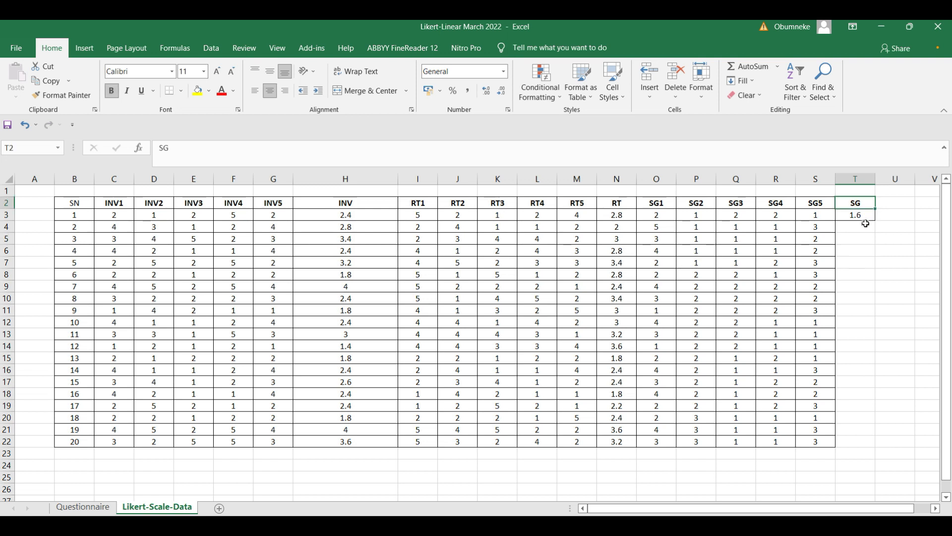
pyautogui.click(865, 215)
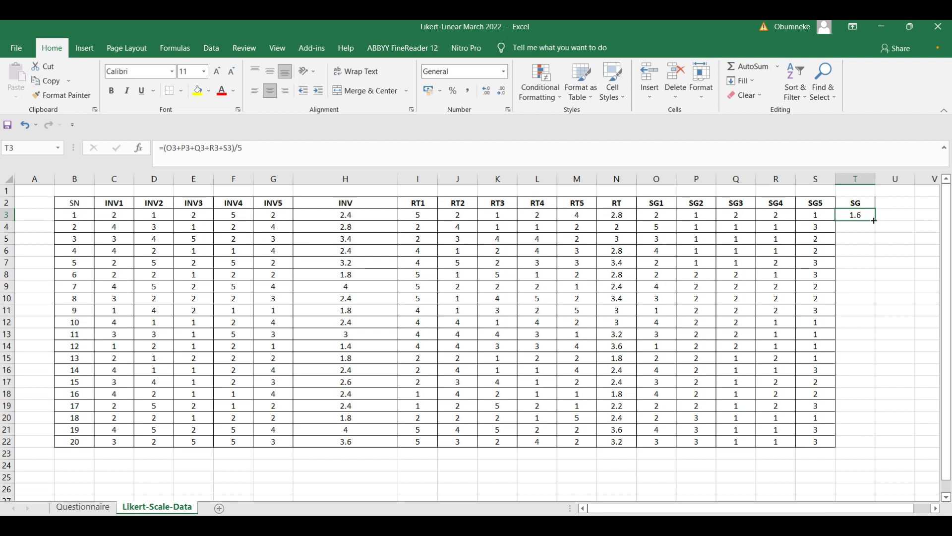
pyautogui.moveTo(874, 220); pyautogui.dragTo(872, 447)
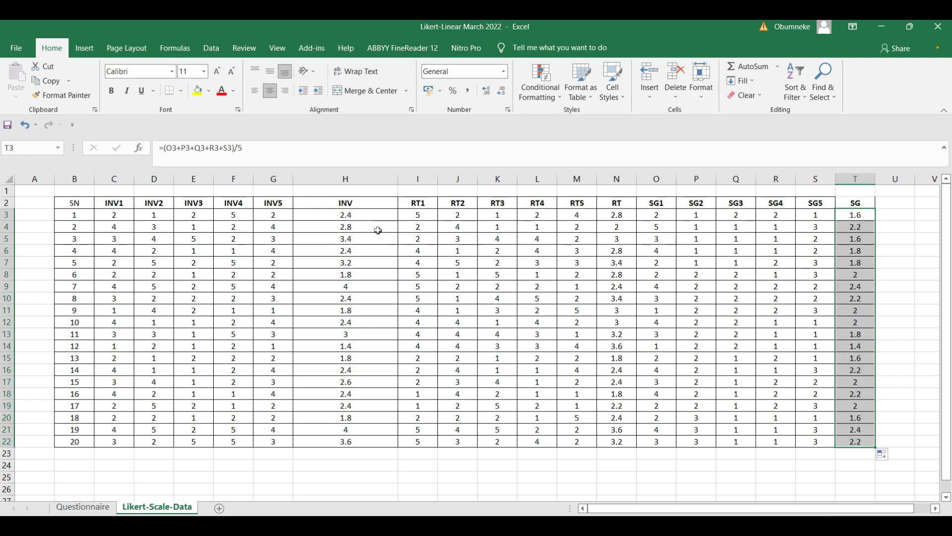
# Step: Highlight the three average columns INV (H), RT (N) and SG (T) with yellow fill
pyautogui.click(351, 179)
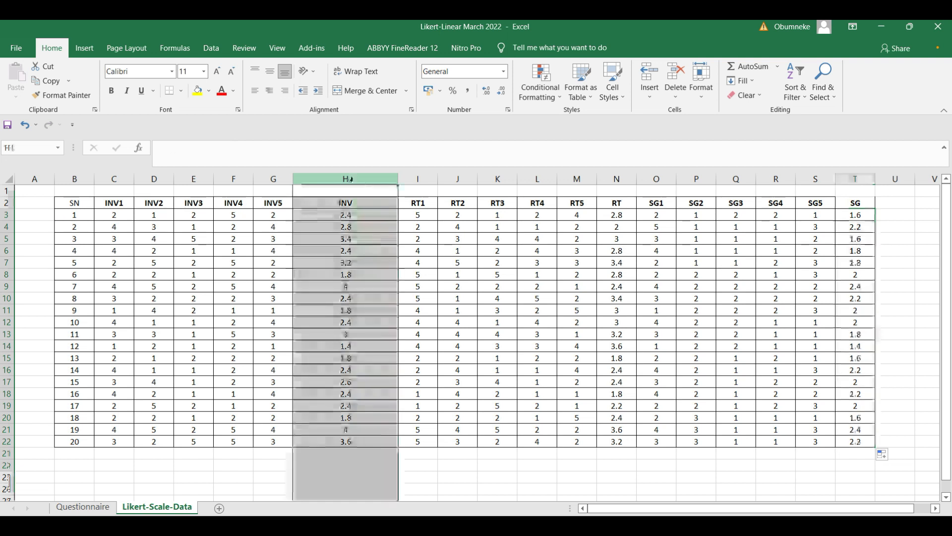
pyautogui.click(198, 91)
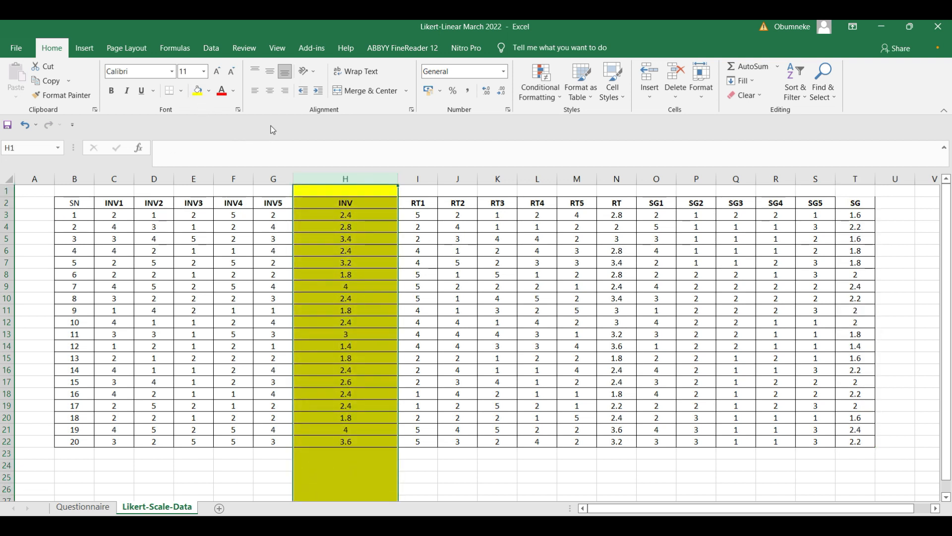
pyautogui.click(624, 179)
pyautogui.click(197, 96)
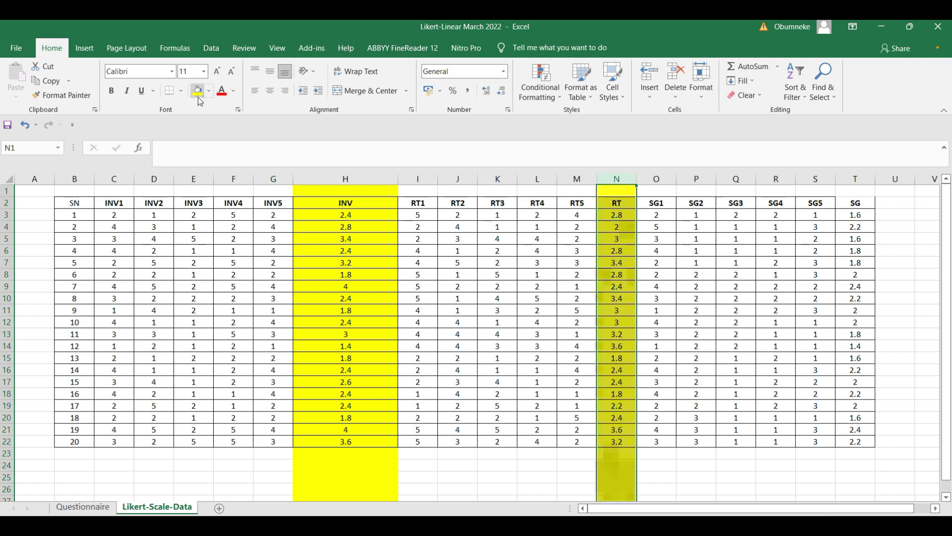
pyautogui.click(855, 180)
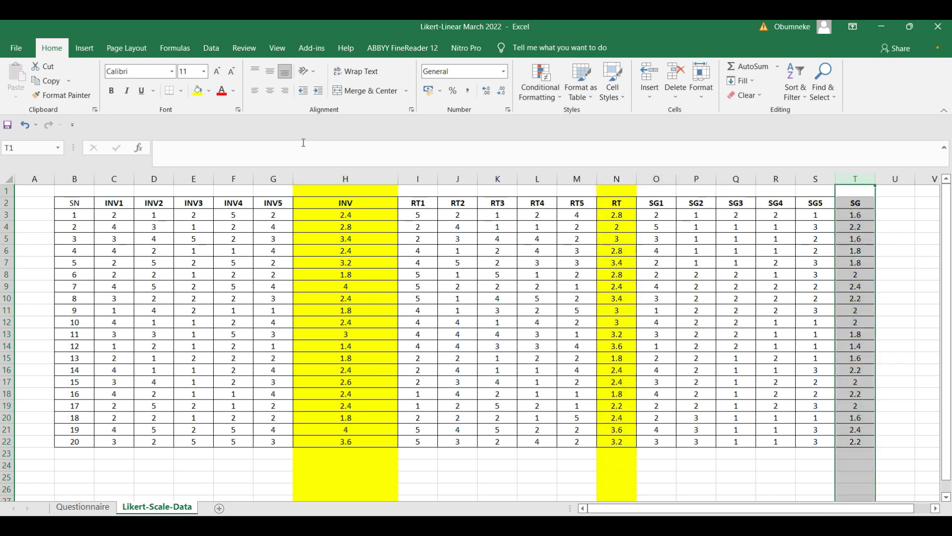
pyautogui.click(198, 96)
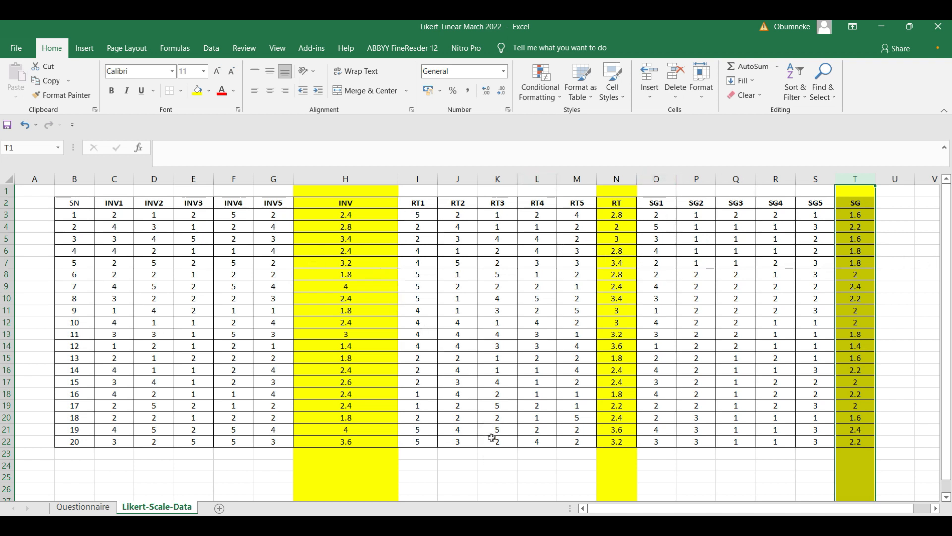
# Step: Switch to SPSS Statistics and define three variables named INV, RT and SG in the empty dataset
pyautogui.click(431, 474)
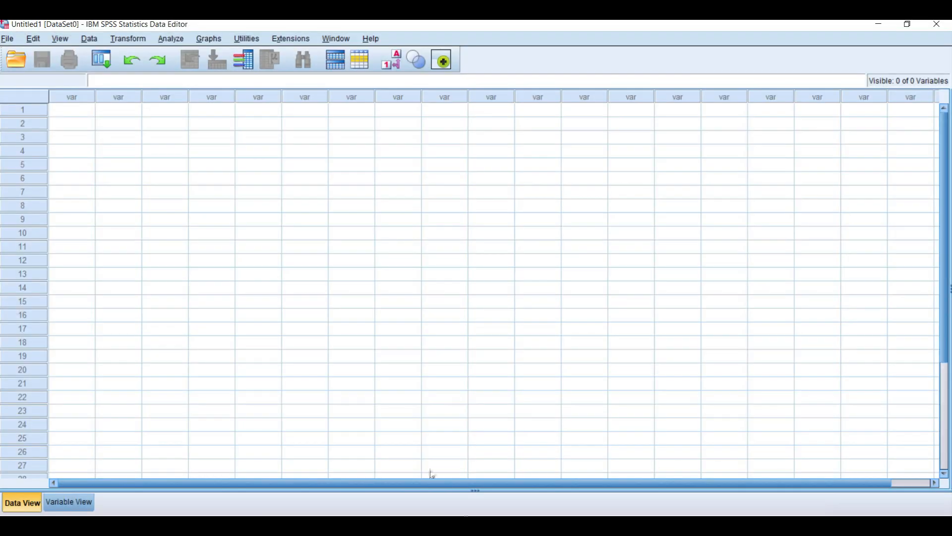
pyautogui.click(74, 506)
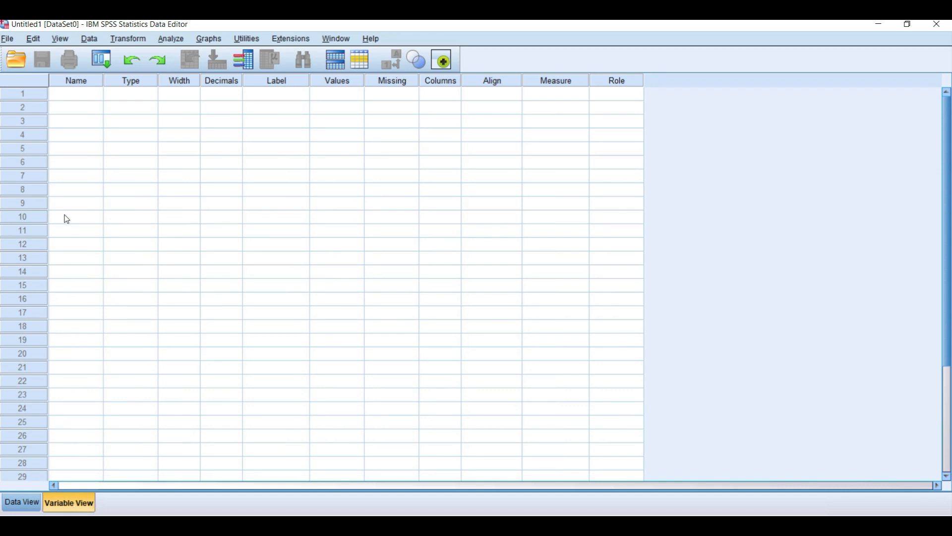
pyautogui.click(80, 97)
pyautogui.write('INV')
pyautogui.click(81, 112)
pyautogui.write('RT')
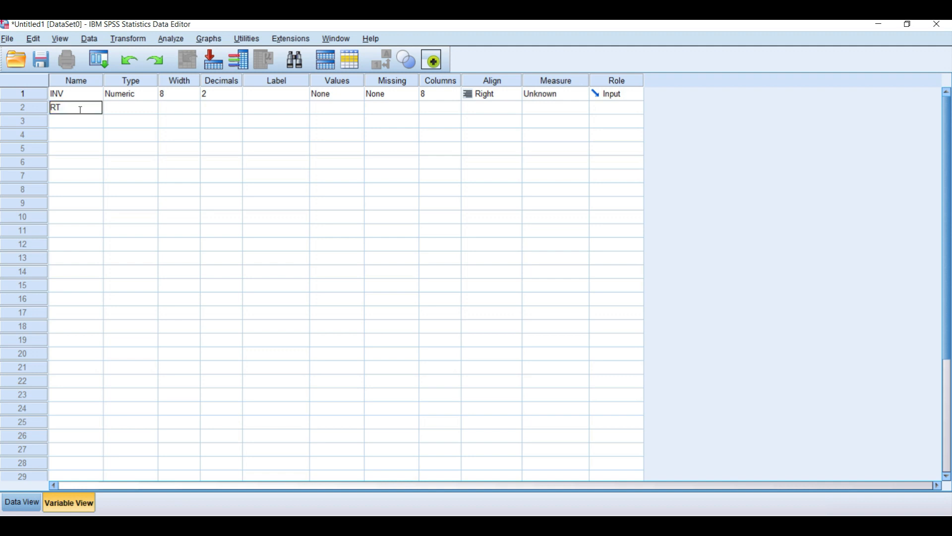
pyautogui.click(83, 122)
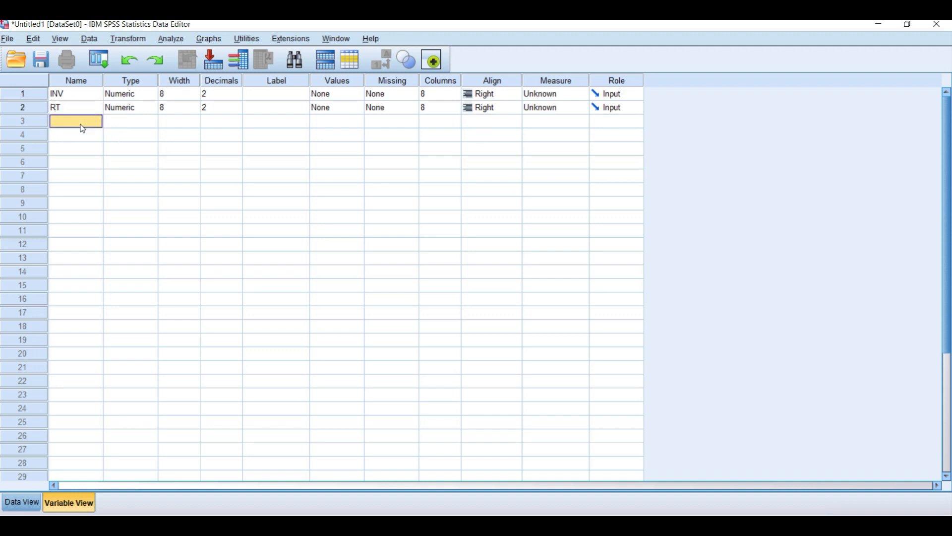
pyautogui.write('SG')
pyautogui.click(82, 134)
pyautogui.click(81, 94)
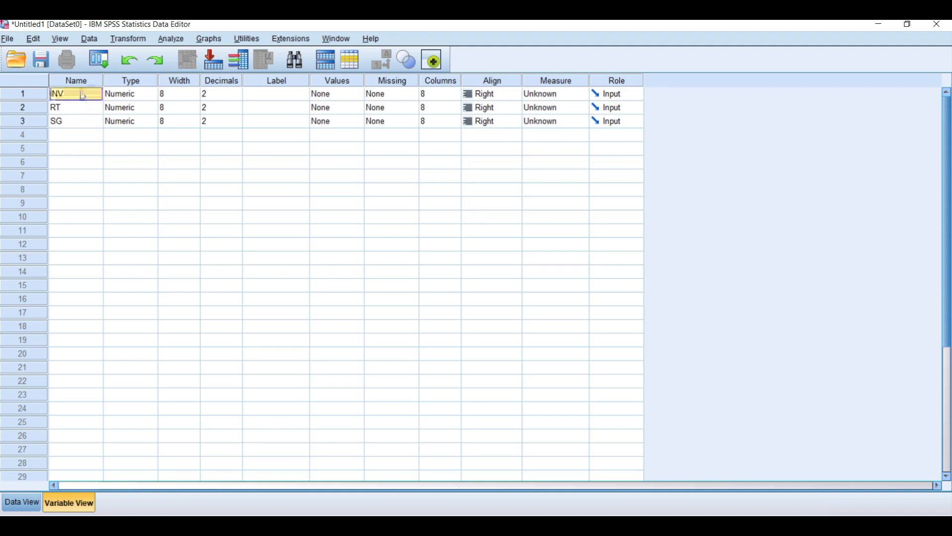
pyautogui.click(83, 113)
pyautogui.click(83, 127)
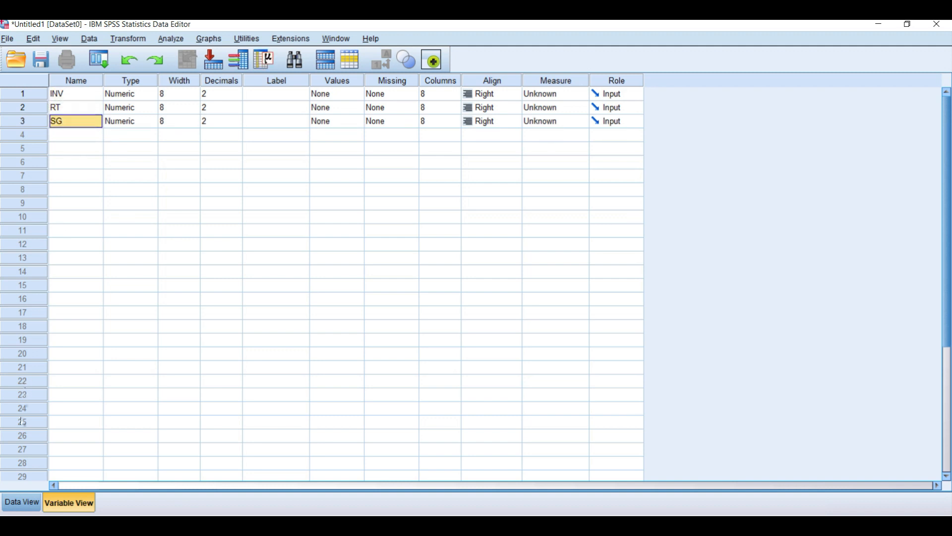
# Step: Copy the INV averages H3:H22 from the Excel sheet and paste them into the INV column of the SPSS data, starting at case 1
pyautogui.click(21, 502)
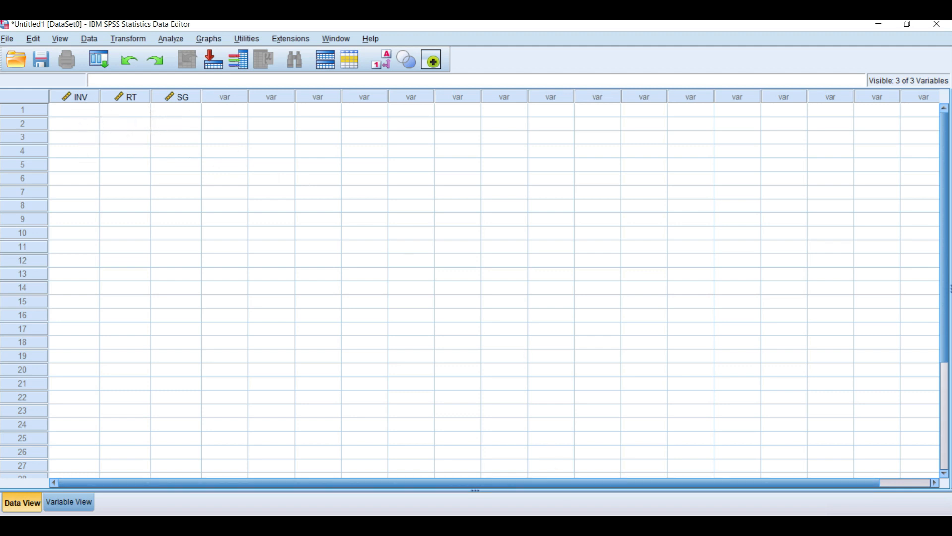
pyautogui.hotkey('alt', 'Tab')
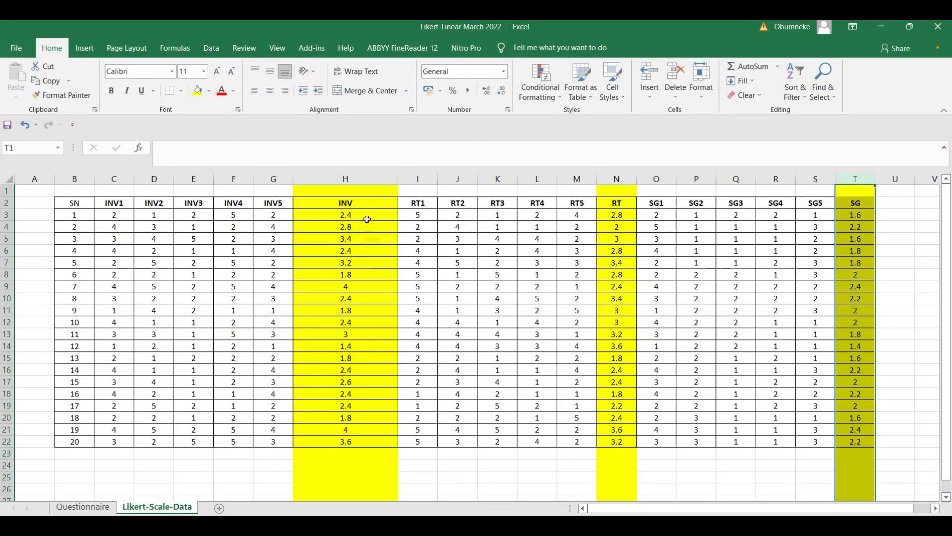
pyautogui.click(367, 216)
pyautogui.moveTo(367, 216); pyautogui.dragTo(364, 436)
pyautogui.hotkey('ctrl', 'c')
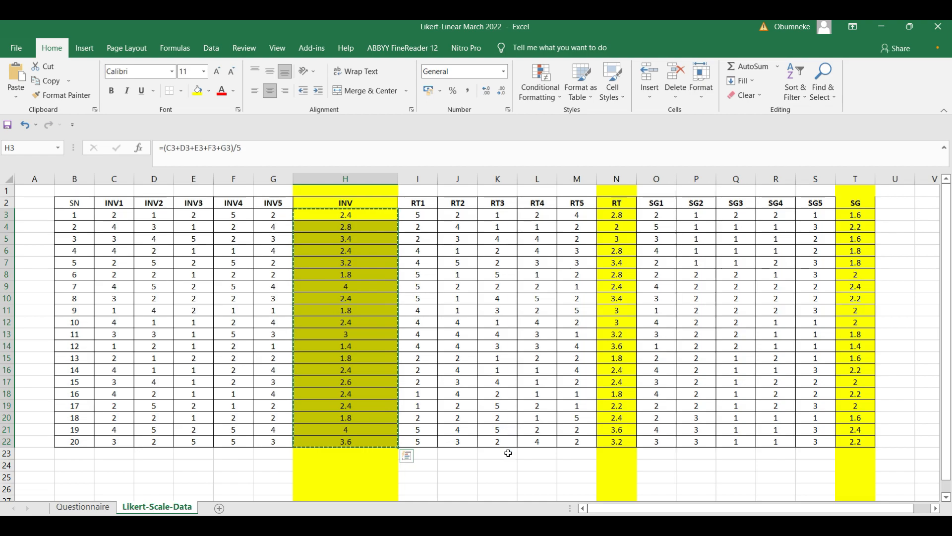
pyautogui.click(511, 525)
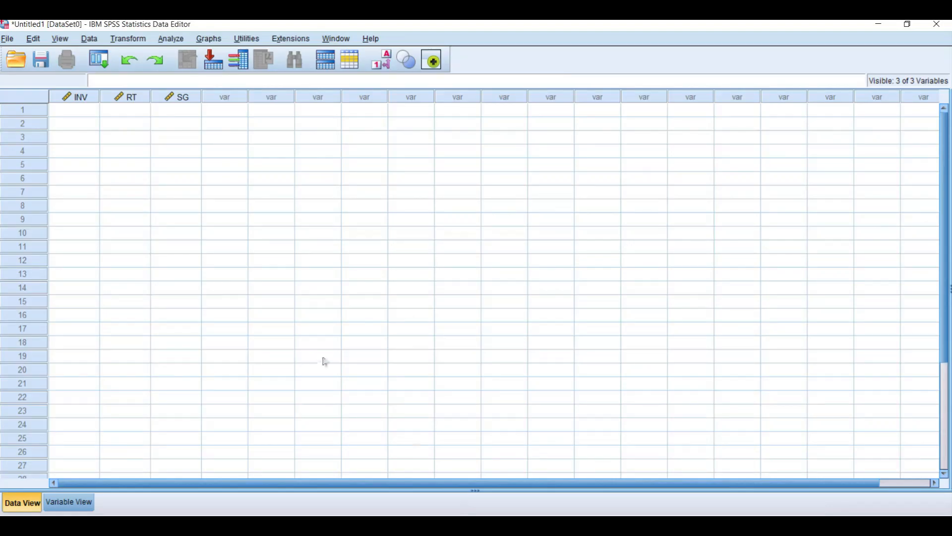
pyautogui.click(90, 110)
pyautogui.hotkey('ctrl', 'v')
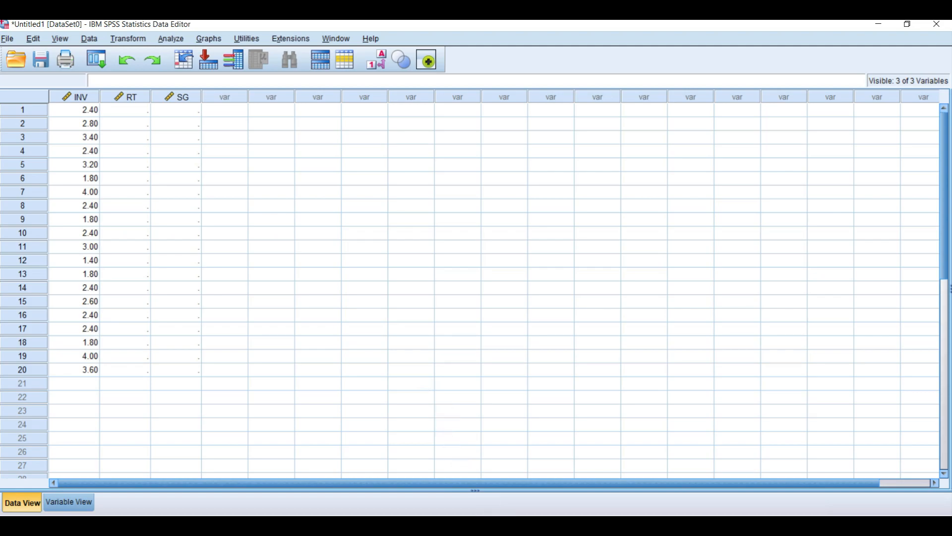
# Step: Copy the RT averages N3:N22 from the Excel sheet into the RT column of the SPSS data, starting at case 1
pyautogui.click(484, 526)
pyautogui.click(625, 215)
pyautogui.moveTo(625, 216); pyautogui.dragTo(627, 439)
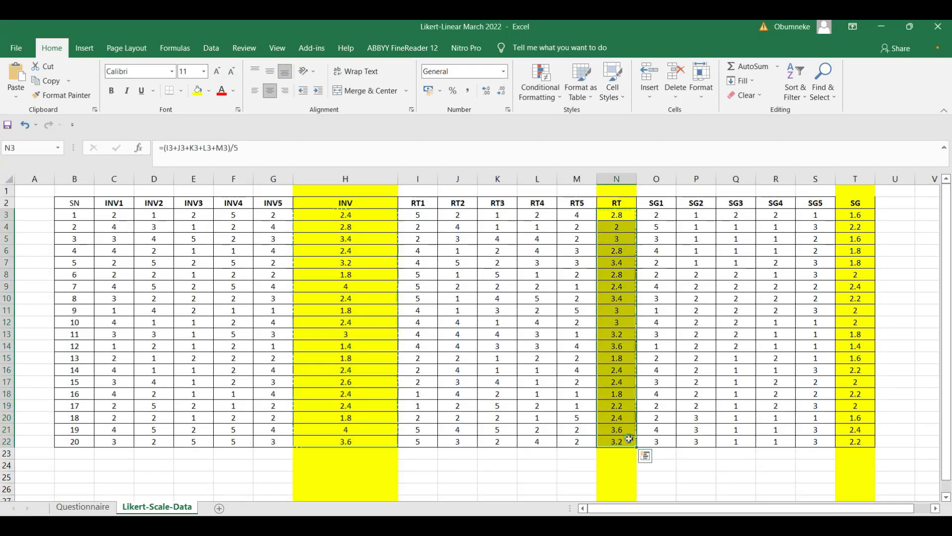
pyautogui.hotkey('ctrl', 'c')
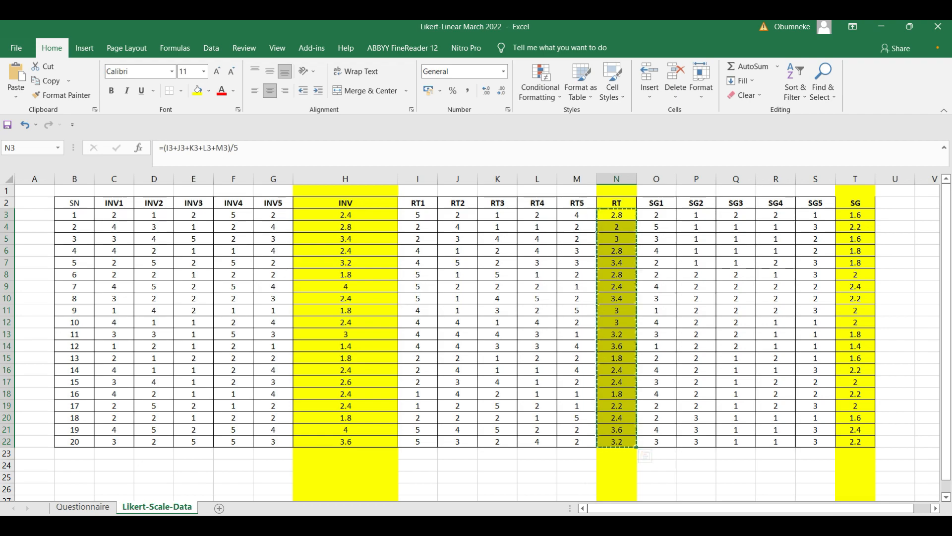
pyautogui.click(421, 526)
pyautogui.click(128, 115)
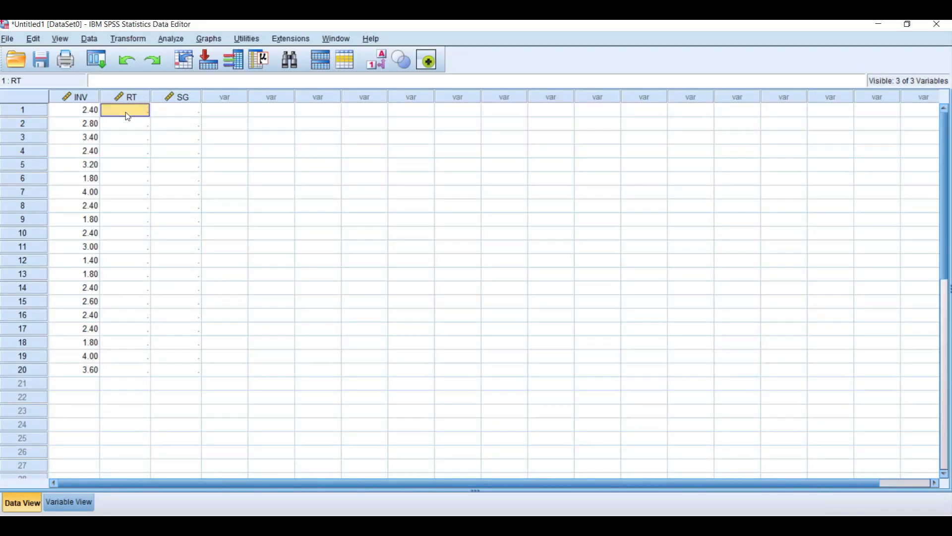
pyautogui.hotkey('ctrl', 'v')
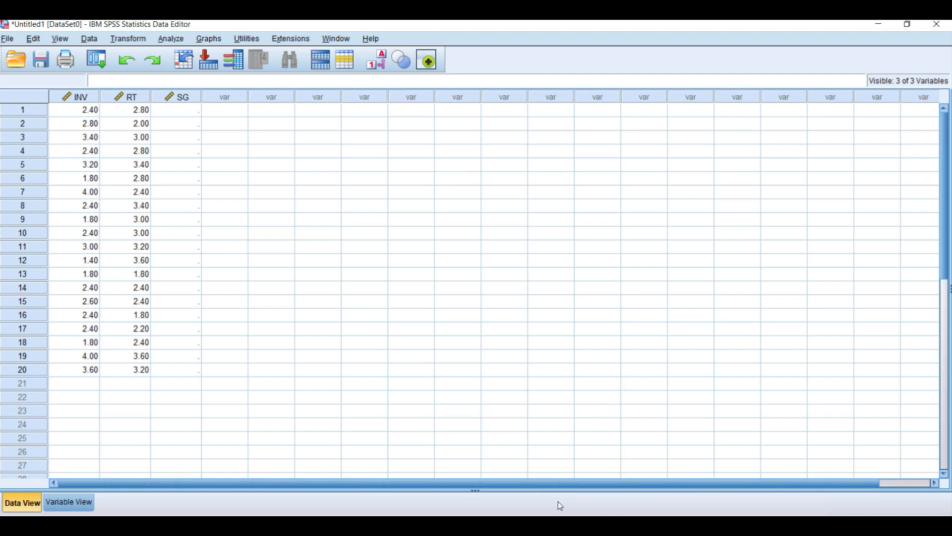
# Step: Copy the SG averages T3:T22 from the Excel sheet into the SG column of the SPSS data, starting at case 1
pyautogui.hotkey('alt', 'Tab')
pyautogui.moveTo(855, 215); pyautogui.dragTo(860, 440)
pyautogui.hotkey('ctrl', 'c')
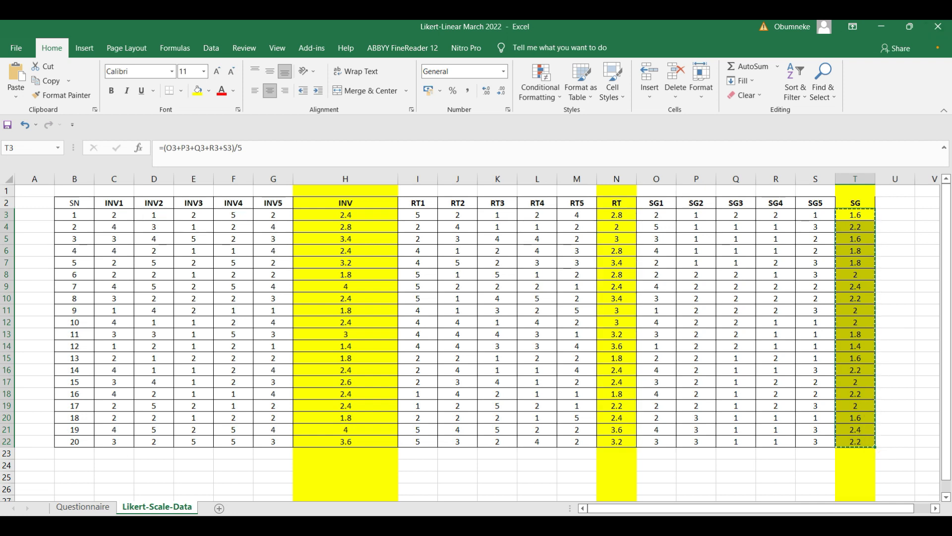
pyautogui.hotkey('alt', 'Tab')
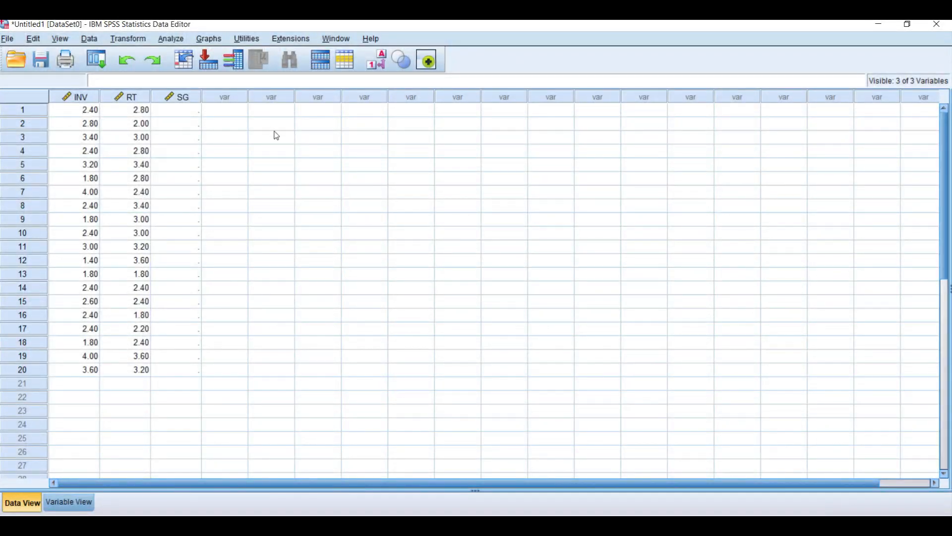
pyautogui.click(184, 120)
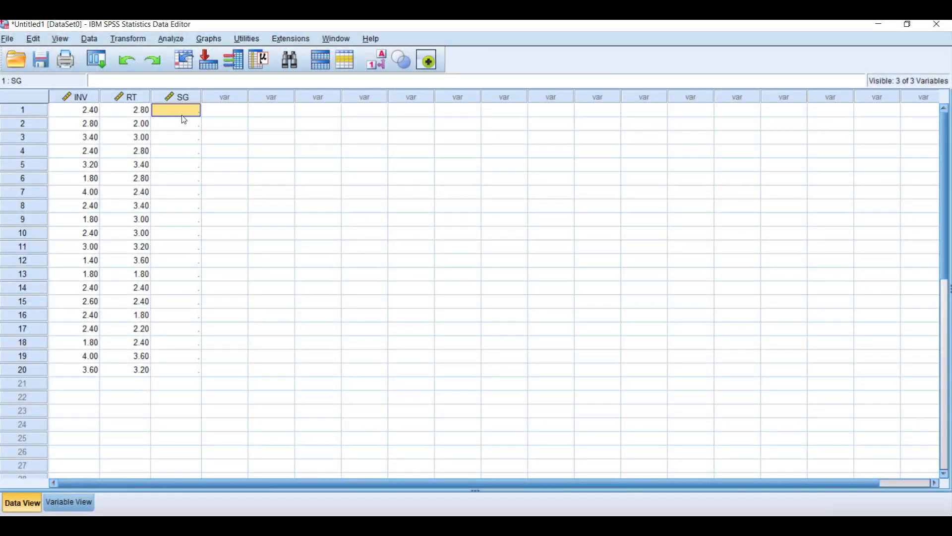
pyautogui.hotkey('ctrl', 'v')
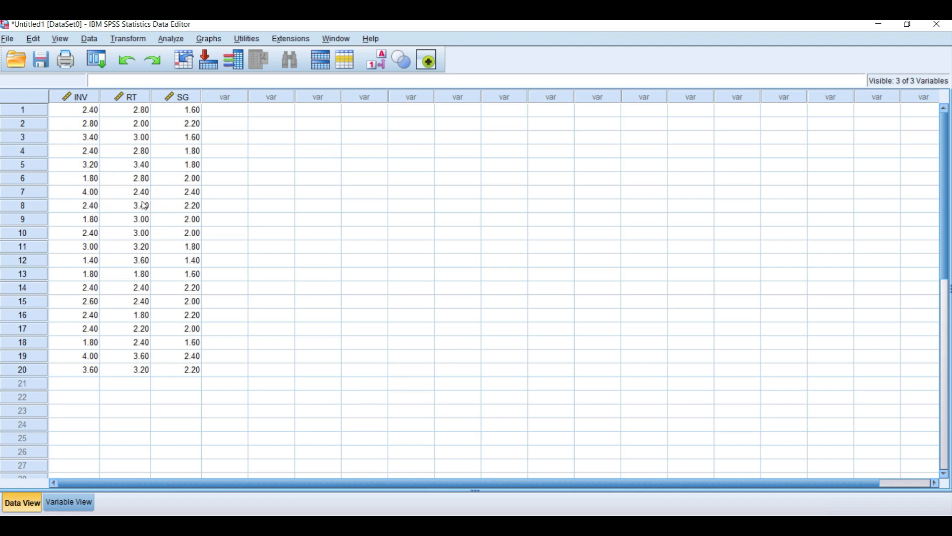
# Step: Start the Explore descriptive analysis and assign INV, RT and SG as its dependent variables
pyautogui.click(174, 43)
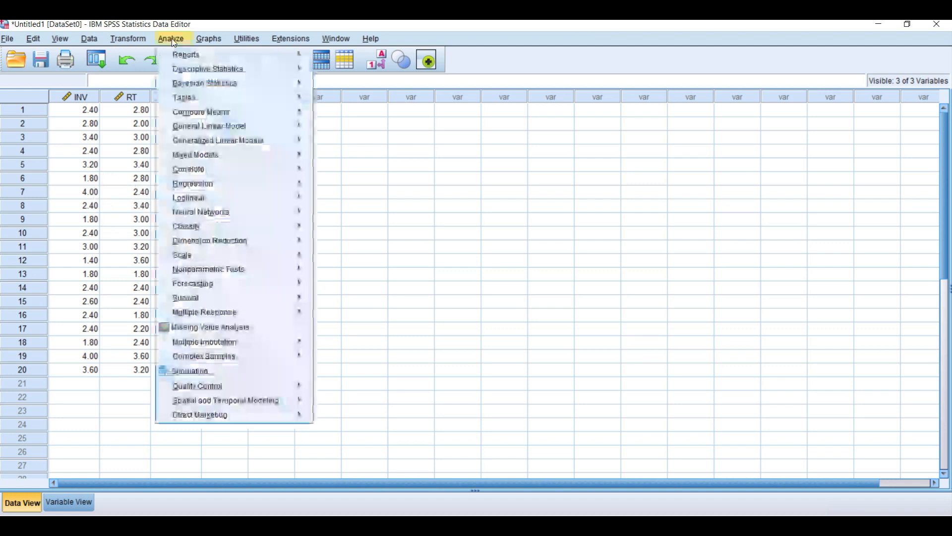
pyautogui.moveTo(180, 66)
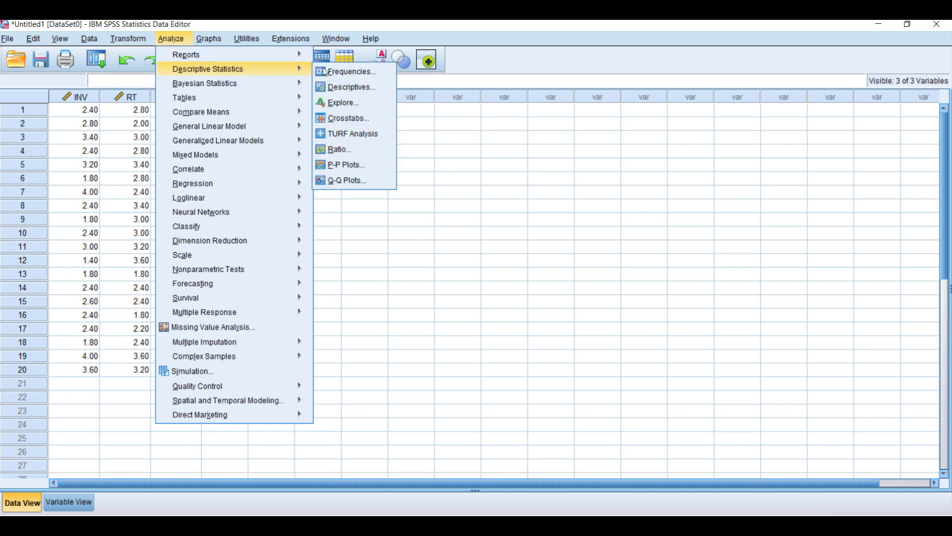
pyautogui.click(347, 103)
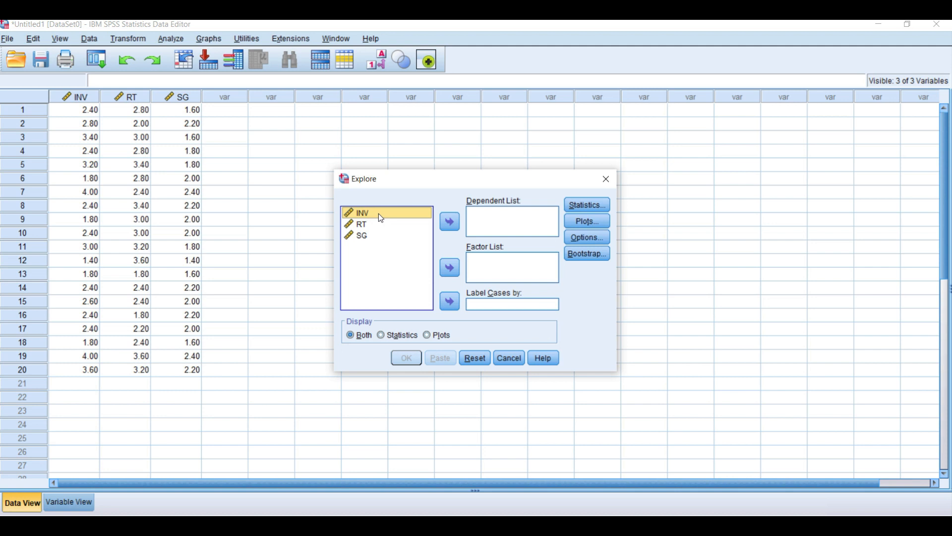
pyautogui.hotkey('shift', 'Down')
pyautogui.hotkey('shift', 'Down')
pyautogui.moveTo(381, 218); pyautogui.dragTo(520, 204)
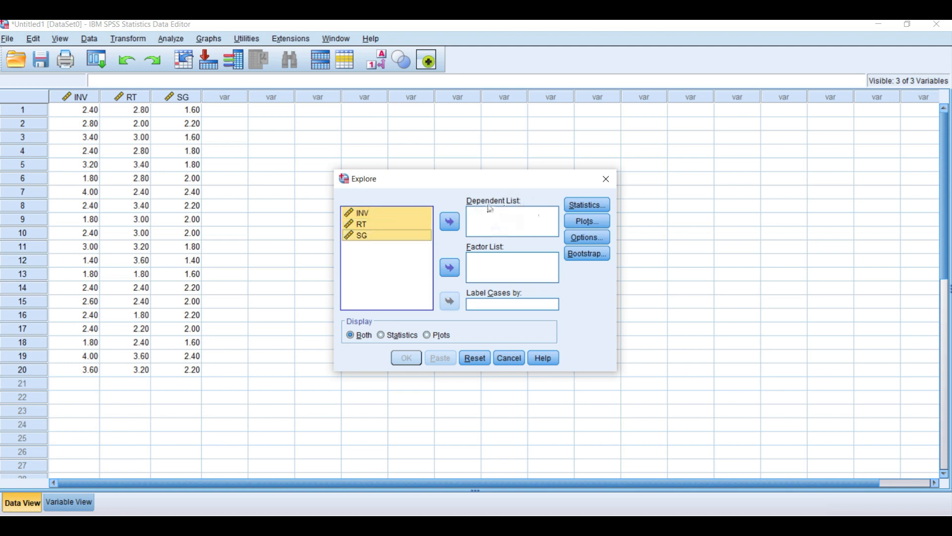
pyautogui.click(450, 223)
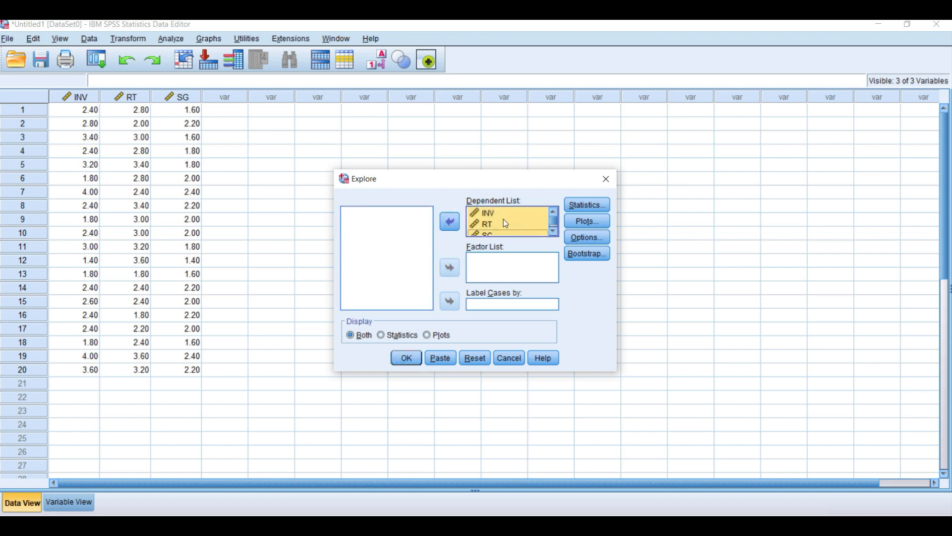
# Step: Set the Explore plots to histograms without stem-and-leaf, include normality plots with tests, and run the analysis
pyautogui.click(581, 226)
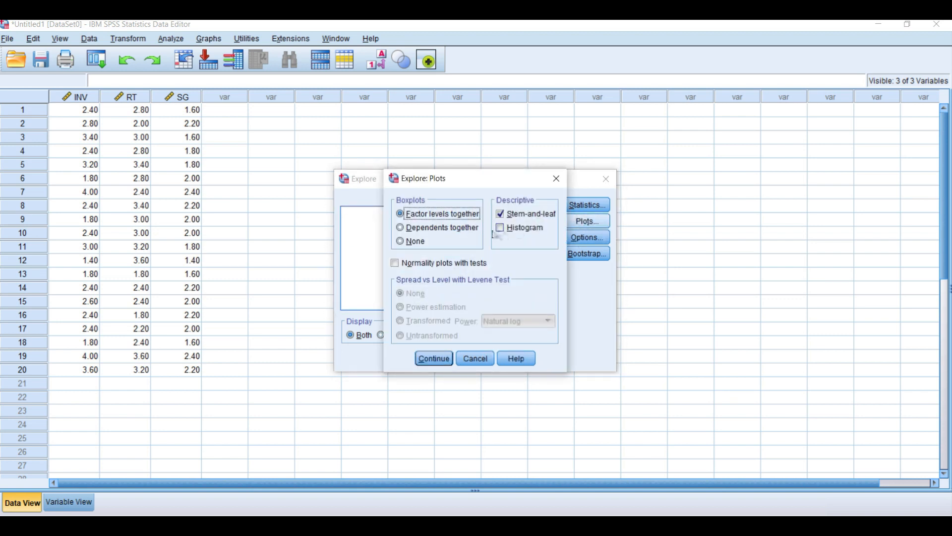
pyautogui.click(506, 215)
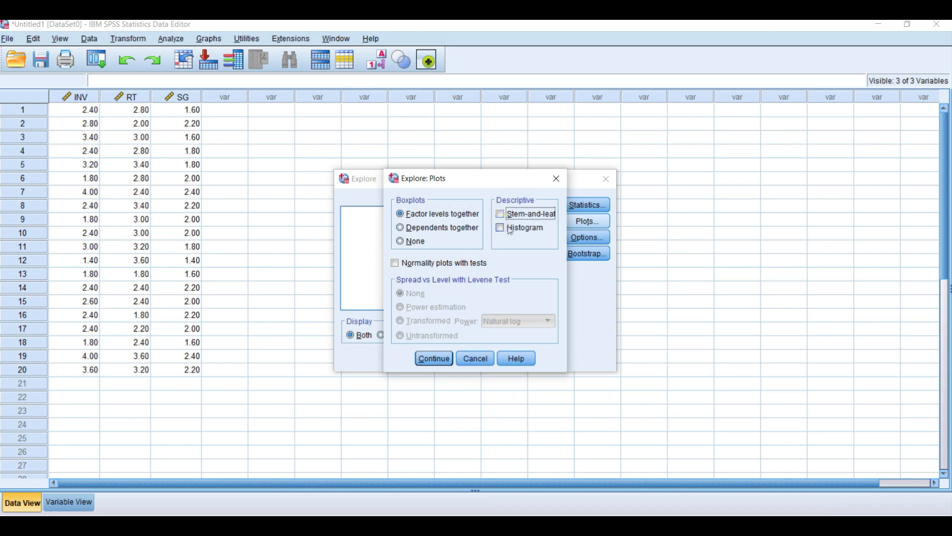
pyautogui.click(505, 229)
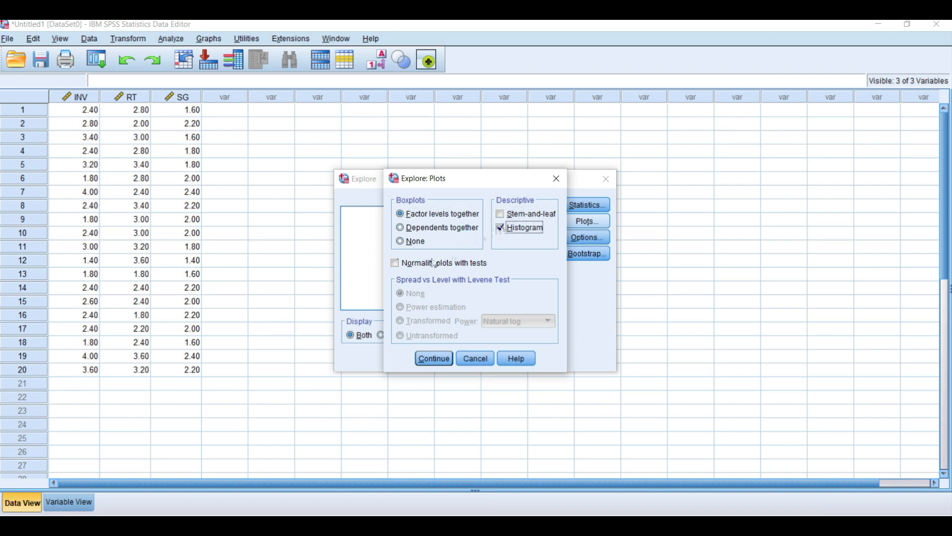
pyautogui.click(400, 264)
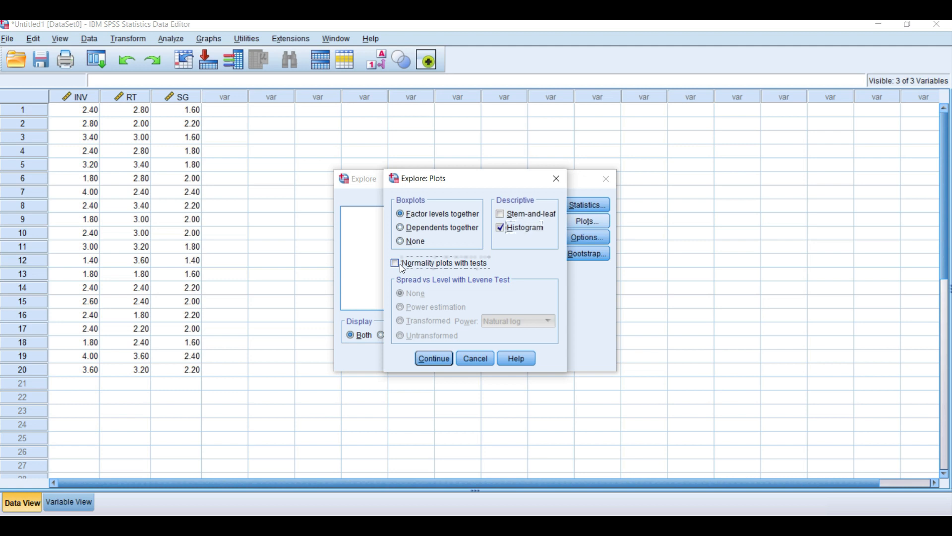
pyautogui.click(430, 357)
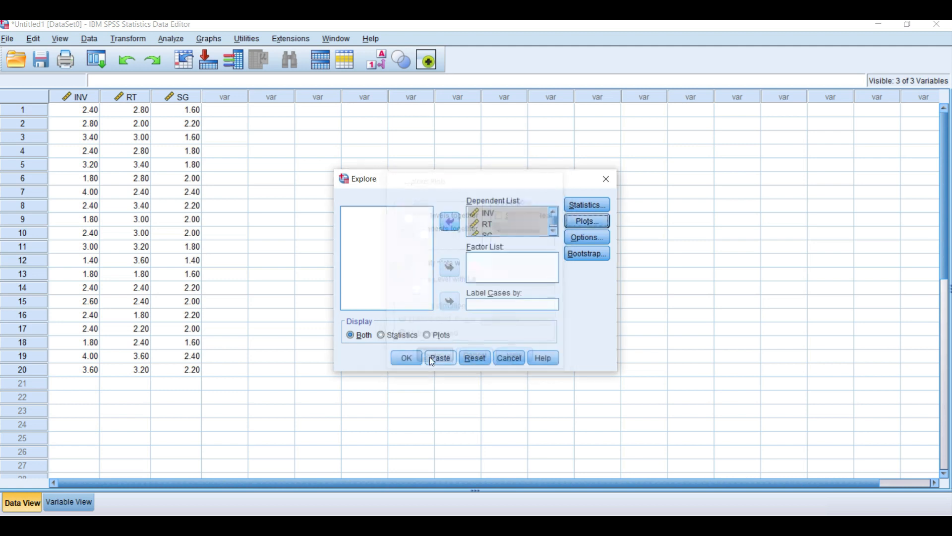
pyautogui.click(408, 358)
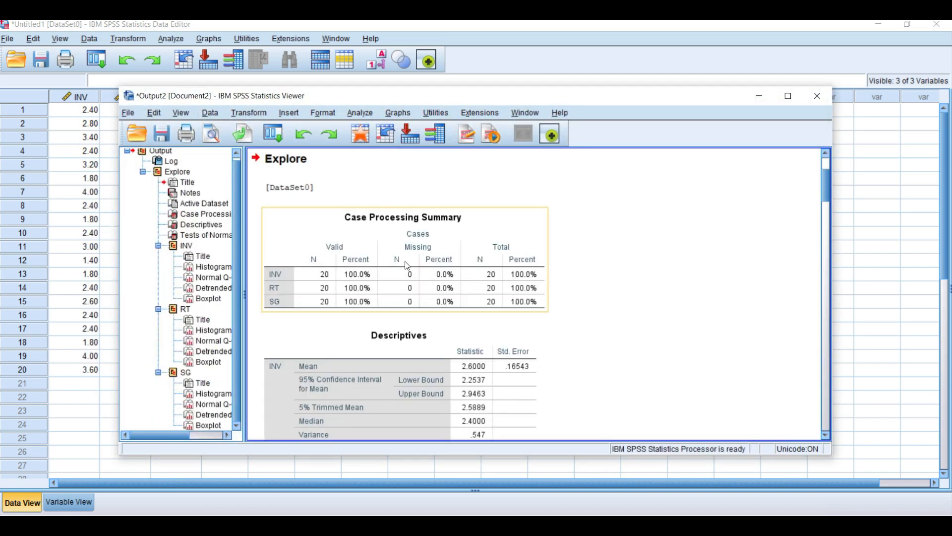
# Step: Examine the Descriptives and Tests of Normality tables for INV, RT and SG in the Explore output
pyautogui.scroll(-2, 422, 238)
pyautogui.click(425, 296)
pyautogui.scroll(-20, 423, 295)
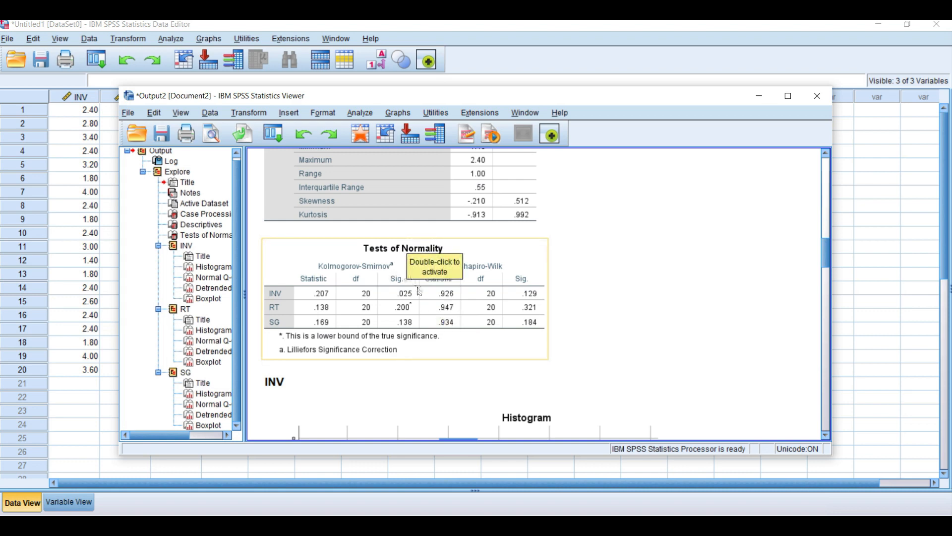
pyautogui.scroll(15, 419, 291)
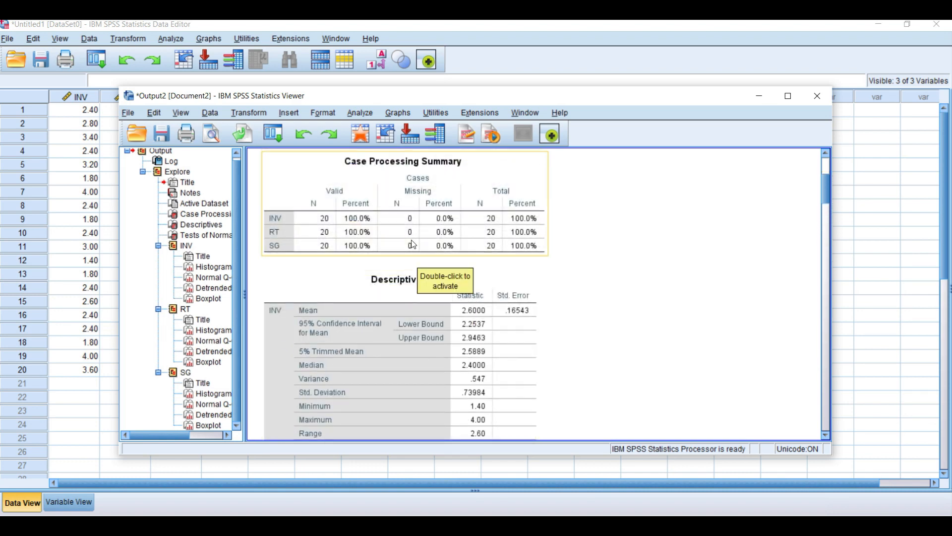
pyautogui.scroll(-12, 421, 312)
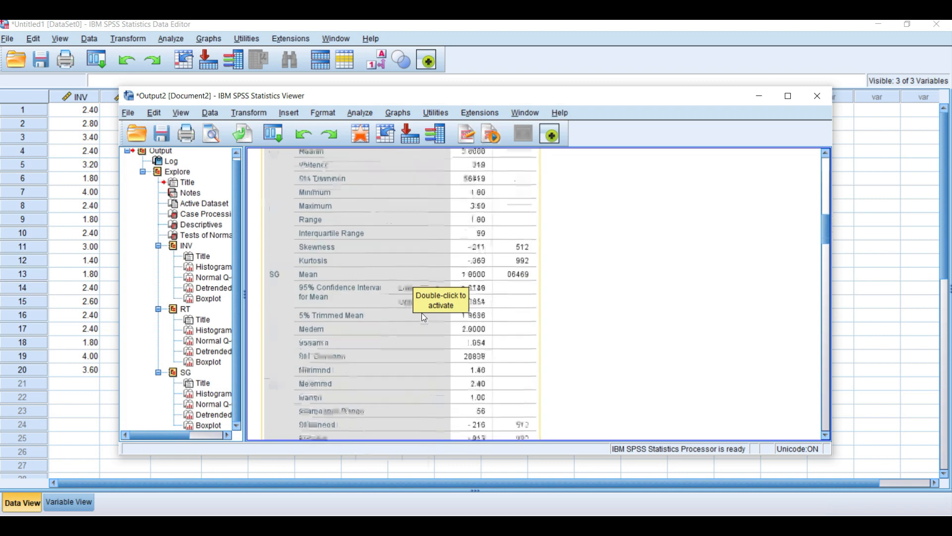
pyautogui.scroll(-8, 422, 312)
pyautogui.scroll(5, 423, 314)
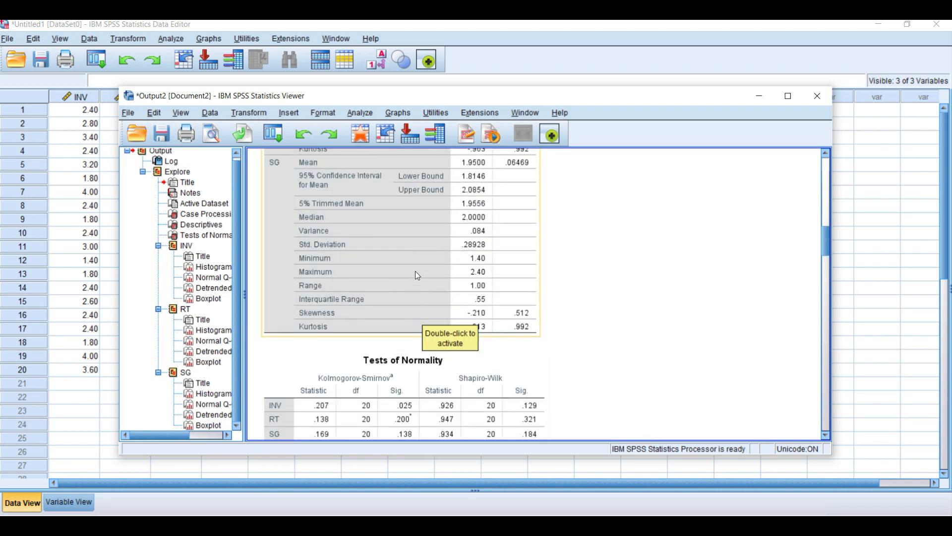
pyautogui.scroll(4, 425, 265)
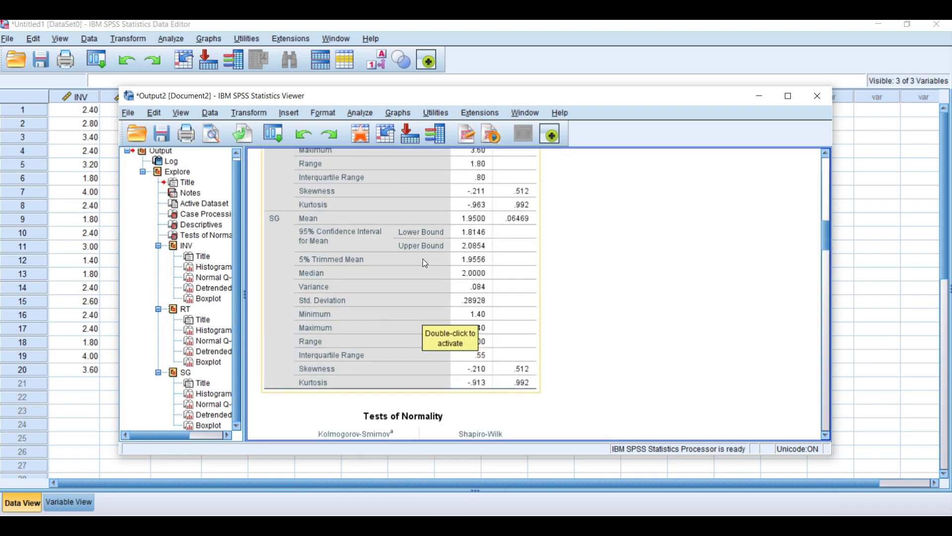
pyautogui.scroll(-3, 425, 263)
pyautogui.scroll(3, 429, 248)
pyautogui.scroll(5, 410, 247)
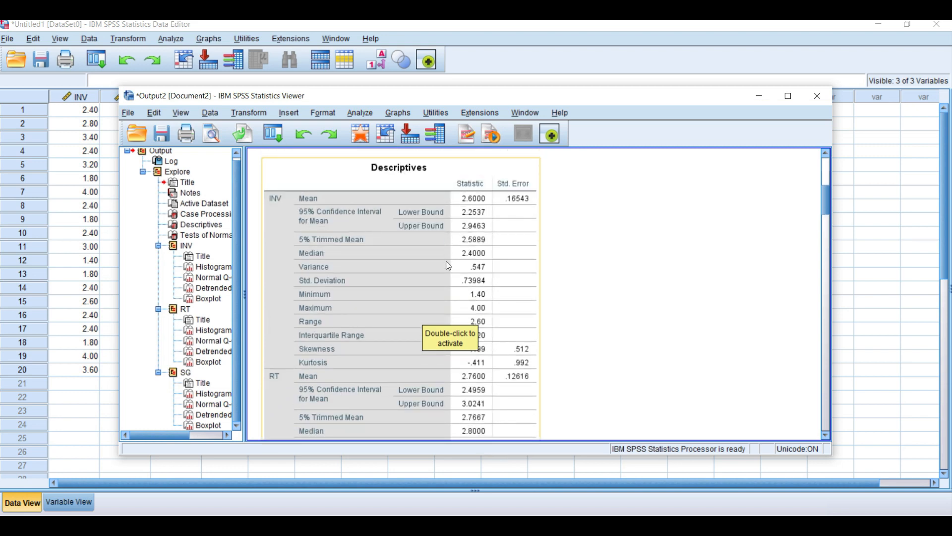
pyautogui.scroll(-12, 460, 250)
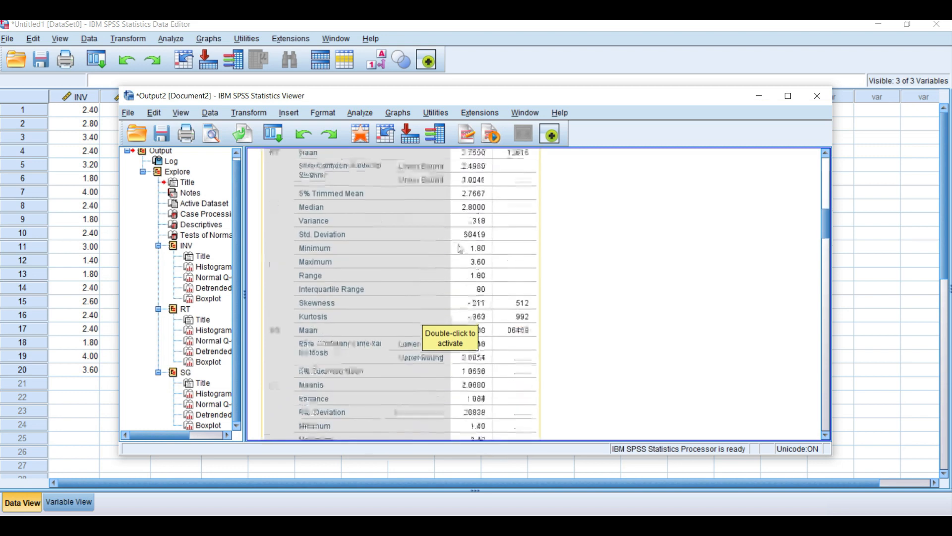
pyautogui.scroll(-1, 460, 249)
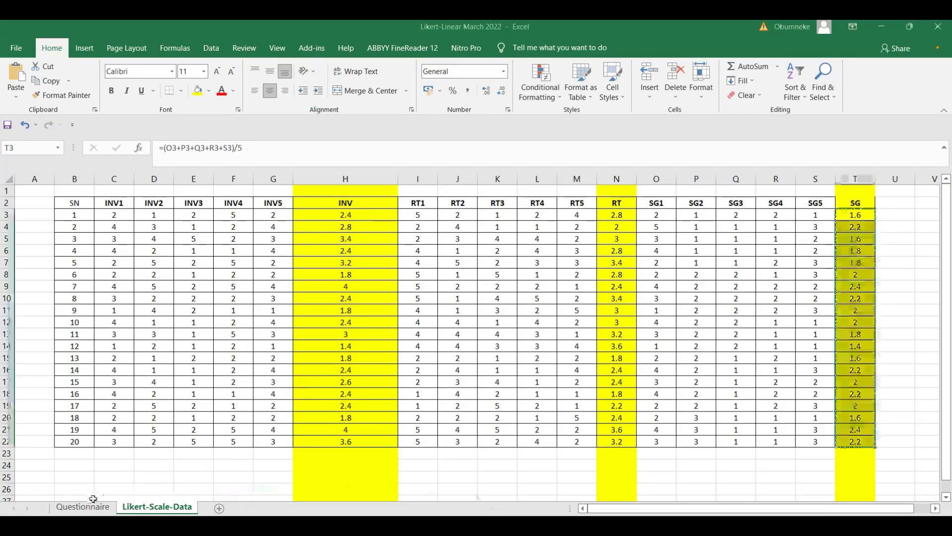
# Step: Review the parametric versus non-parametric method table on the Excel Questionnaire sheet, and return to the SPSS output
pyautogui.click(83, 506)
pyautogui.scroll(-4, 209, 421)
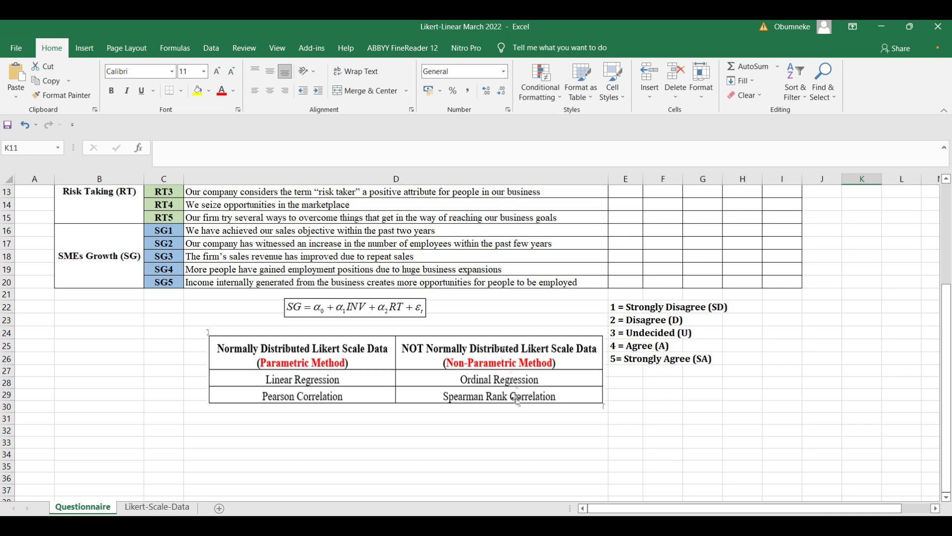
pyautogui.moveTo(484, 526)
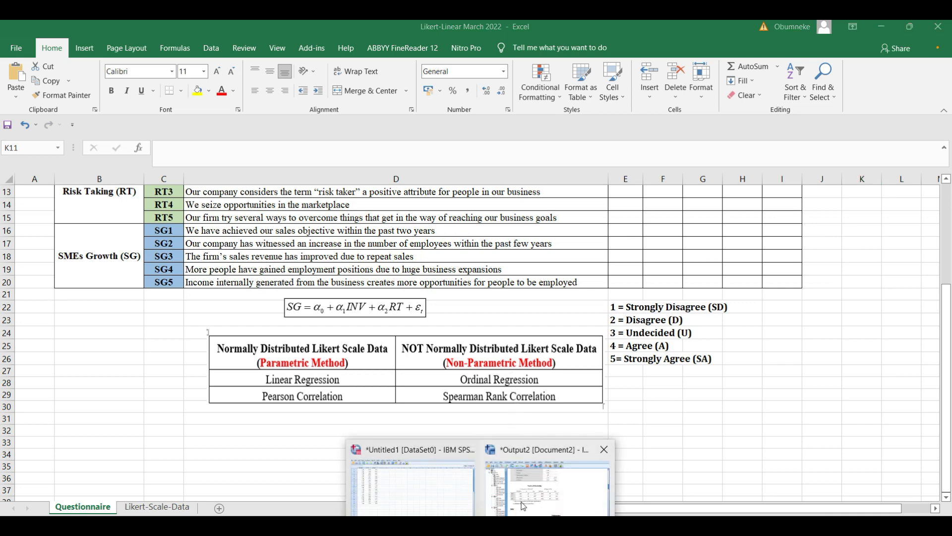
pyautogui.click(524, 507)
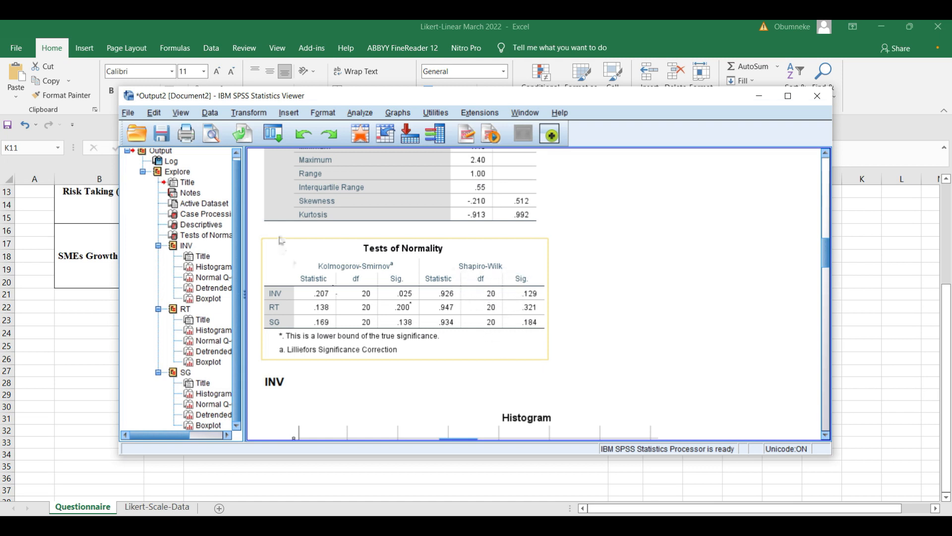
# Step: Start a Linear Regression with SG as the dependent variable and INV and RT as the independent variables
pyautogui.click(361, 113)
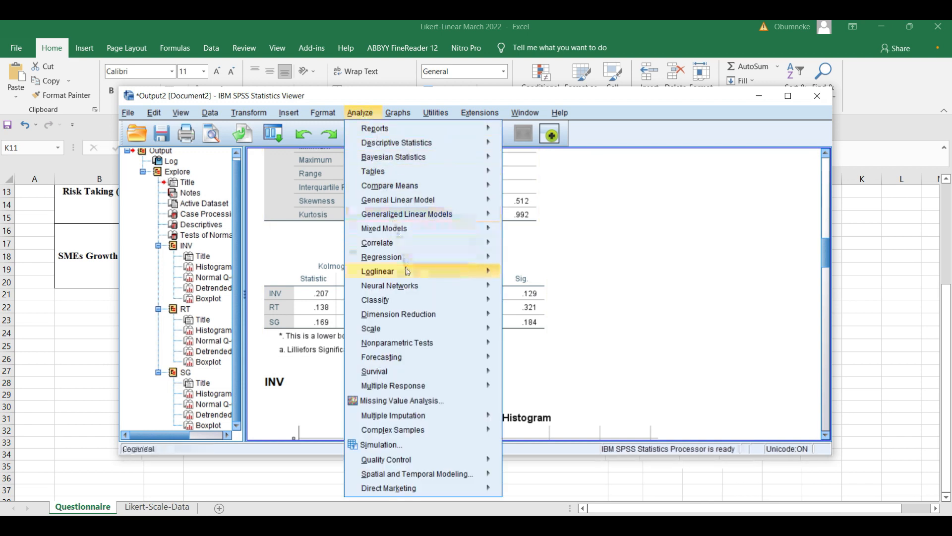
pyautogui.moveTo(407, 257)
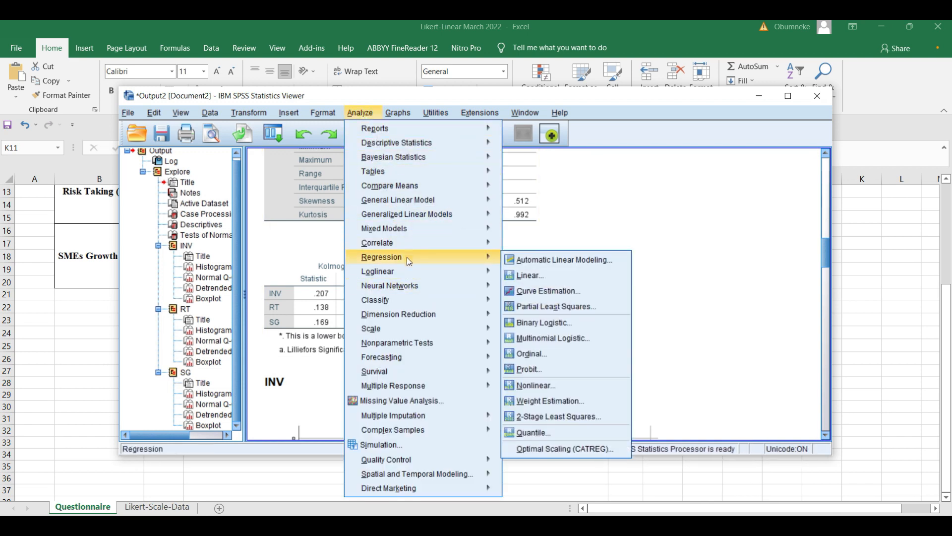
pyautogui.click(521, 277)
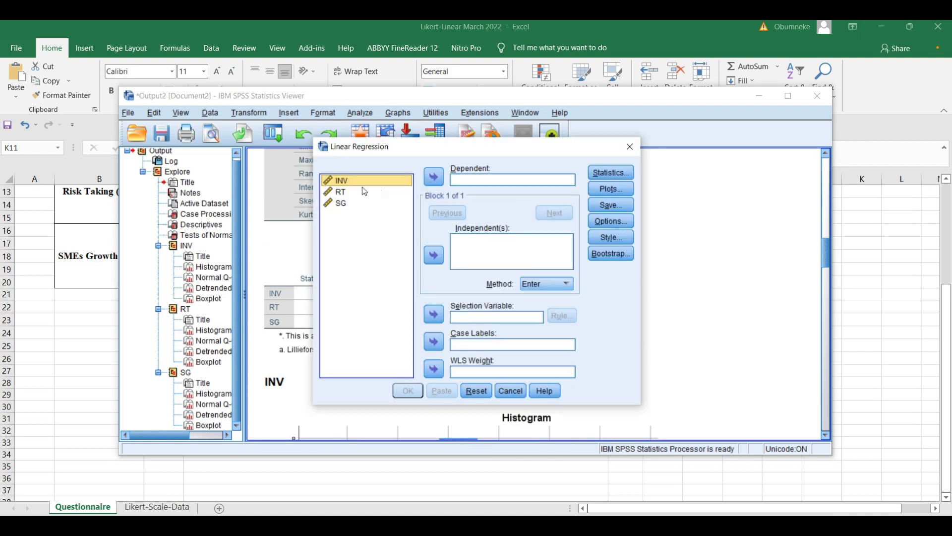
pyautogui.click(346, 206)
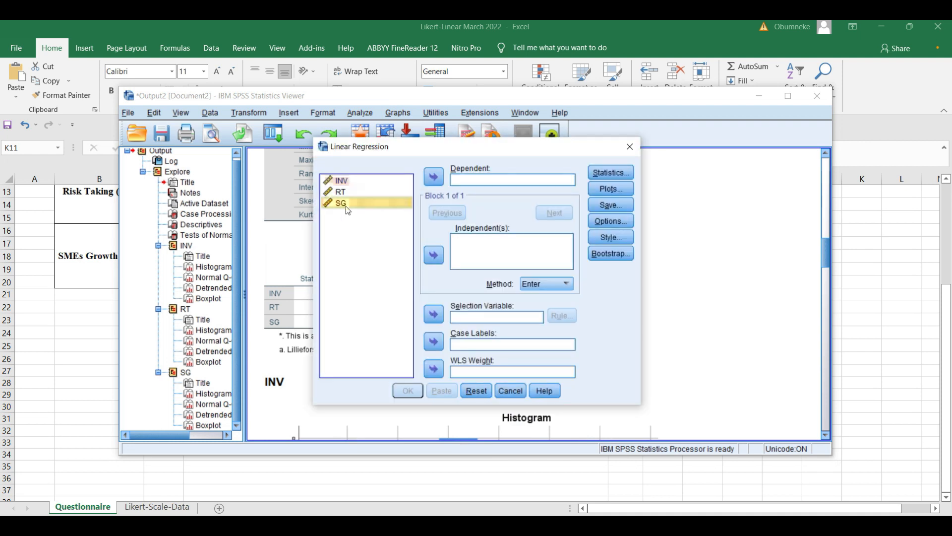
pyautogui.click(439, 181)
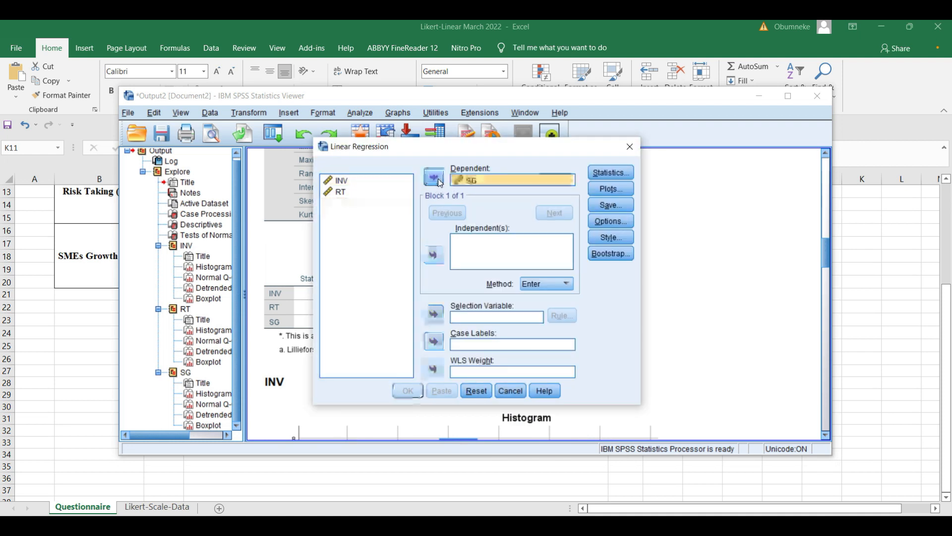
pyautogui.click(349, 183)
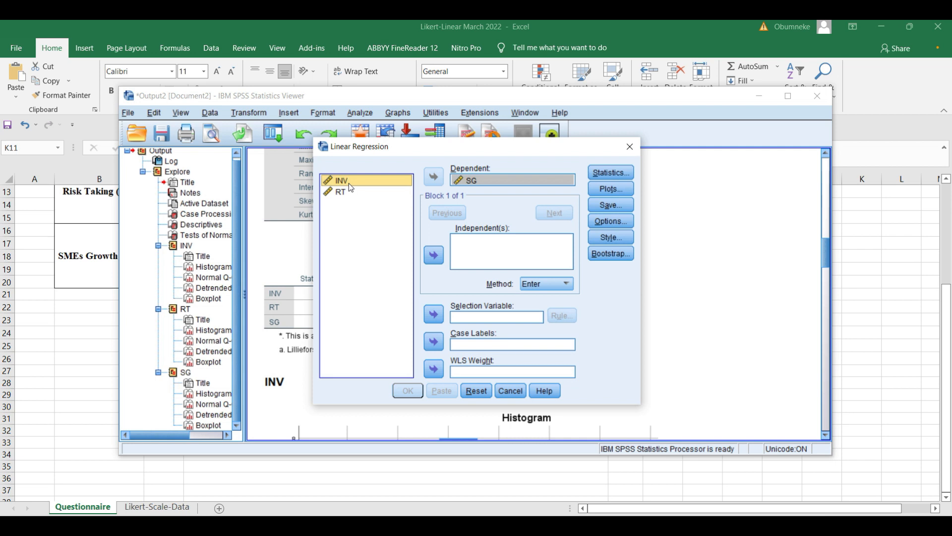
pyautogui.hotkey('shift', 'Down')
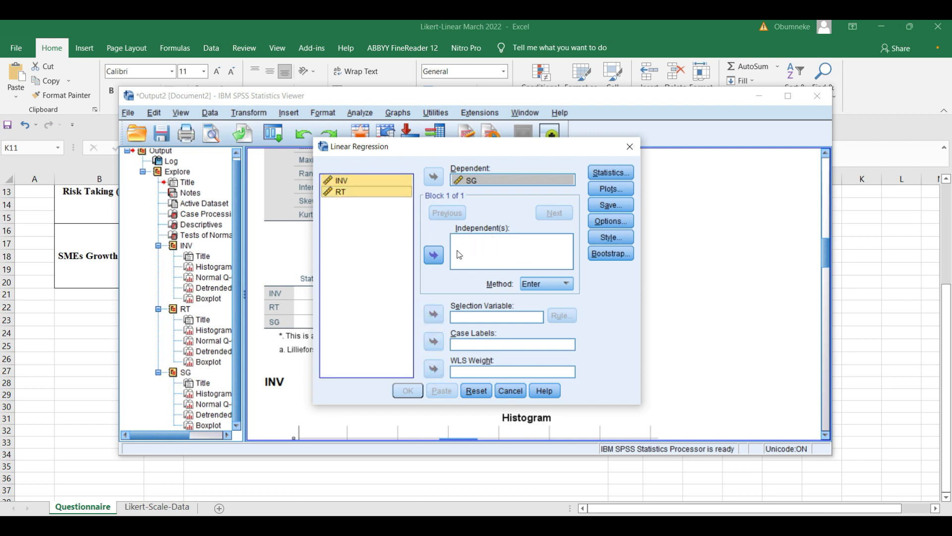
pyautogui.click(434, 255)
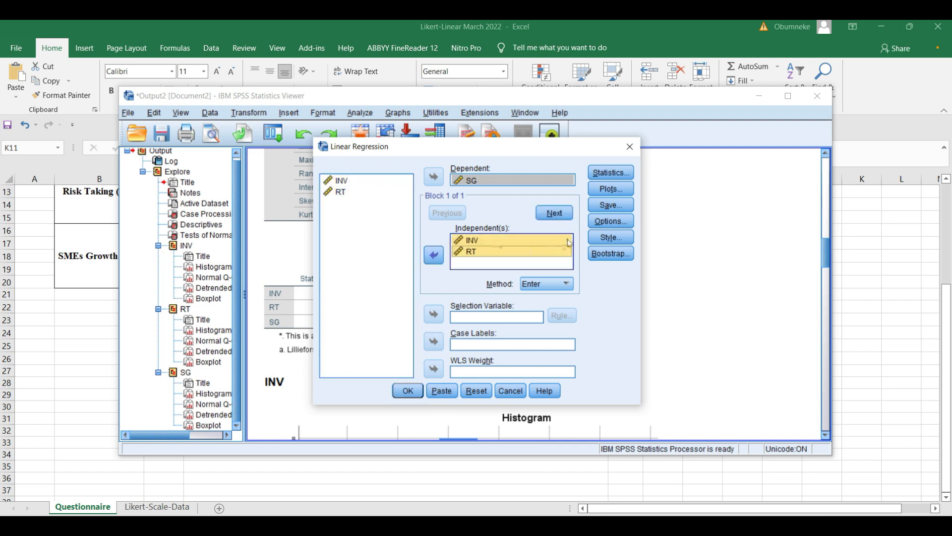
# Step: Add the Durbin-Watson and collinearity diagnostics statistics to the regression and run it
pyautogui.click(611, 177)
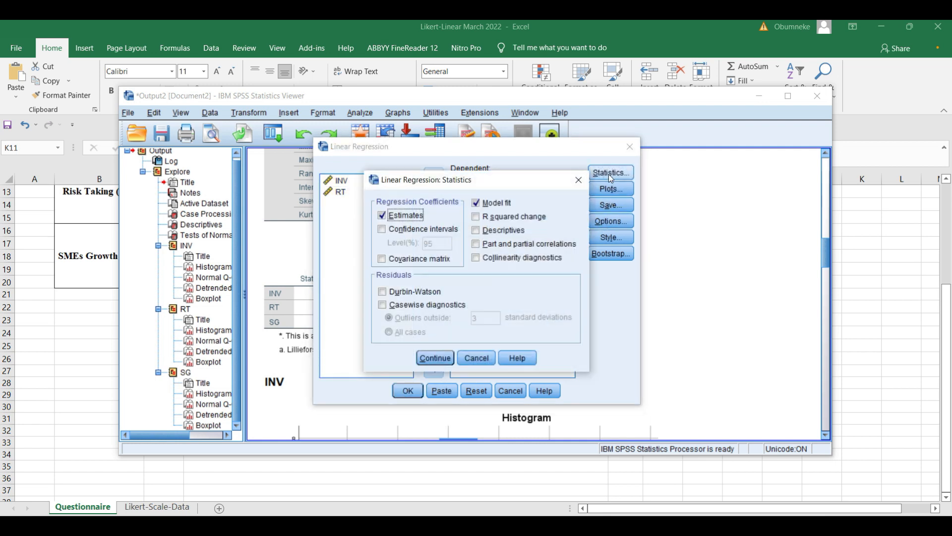
pyautogui.click(392, 294)
pyautogui.click(392, 293)
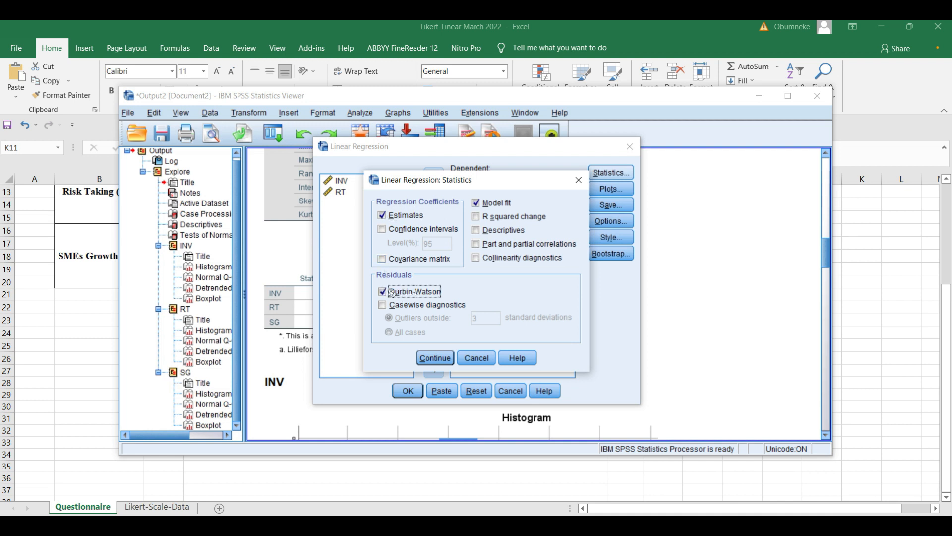
pyautogui.click(485, 262)
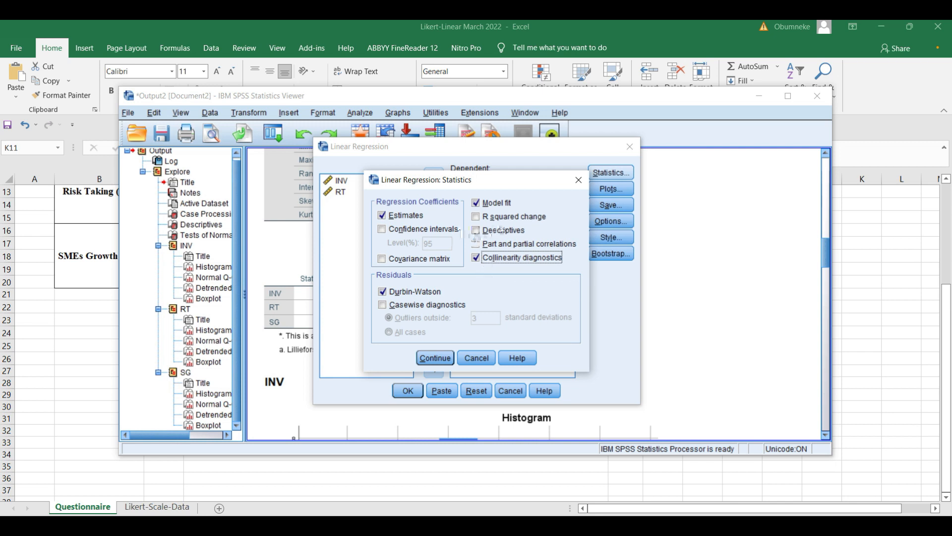
pyautogui.click(435, 358)
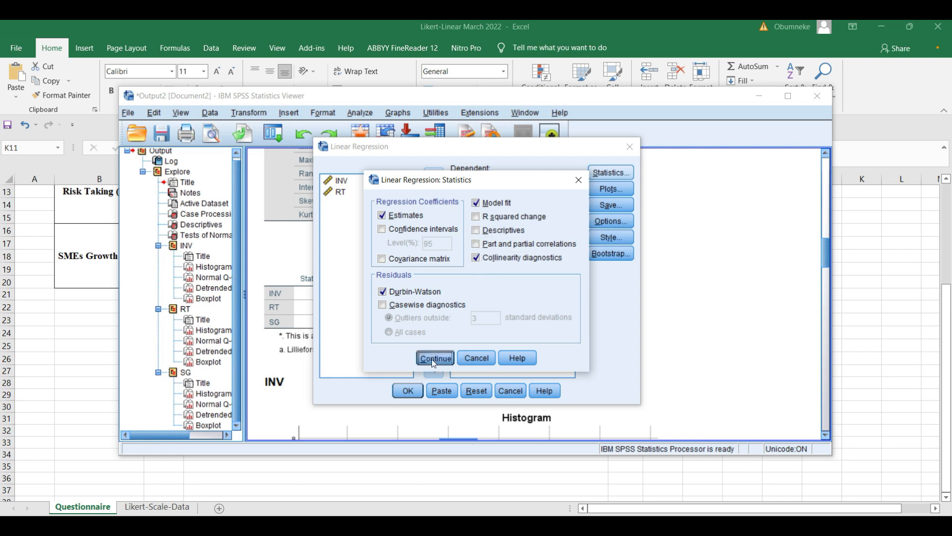
pyautogui.click(408, 391)
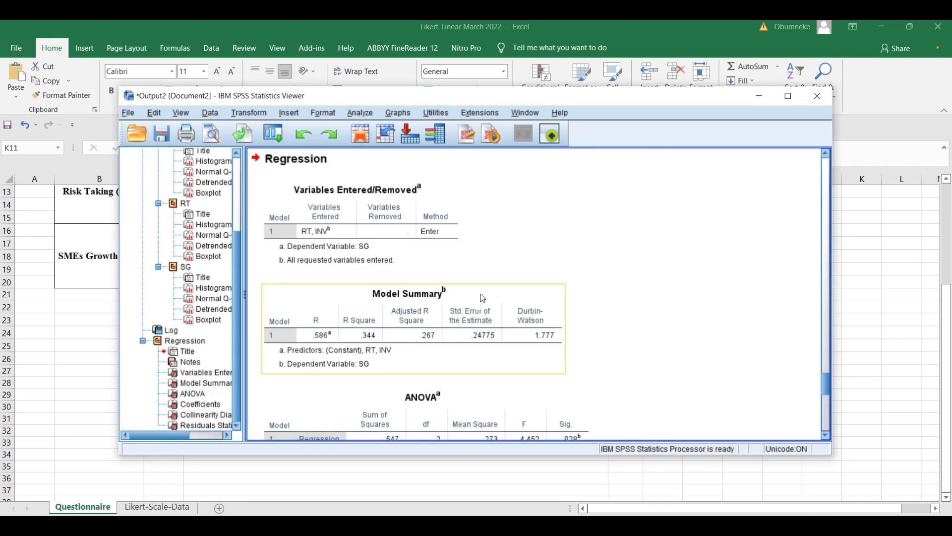
# Step: Examine the regression Model Summary, and show the "Components of the Regression Output" slide in PowerPoint to interpret it
pyautogui.scroll(-1, 414, 318)
pyautogui.scroll(1, 414, 318)
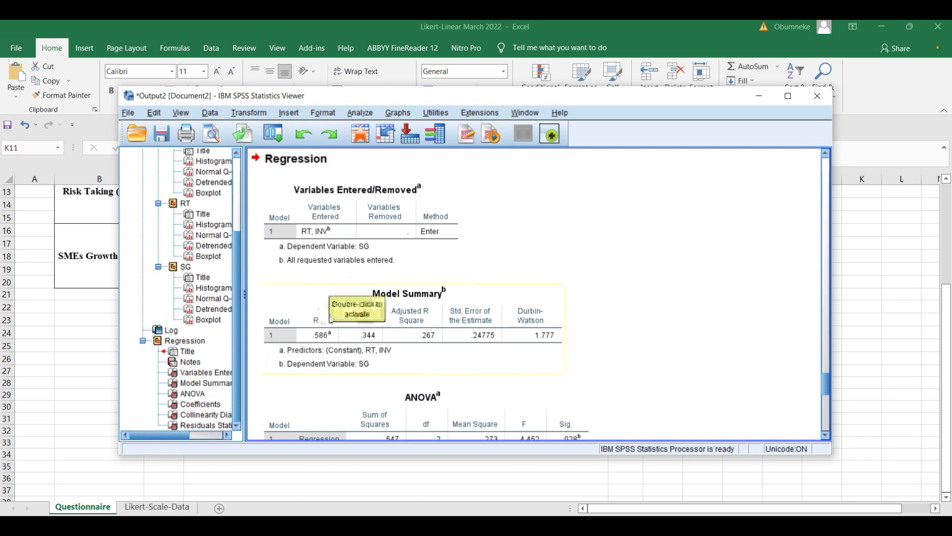
pyautogui.click(528, 315)
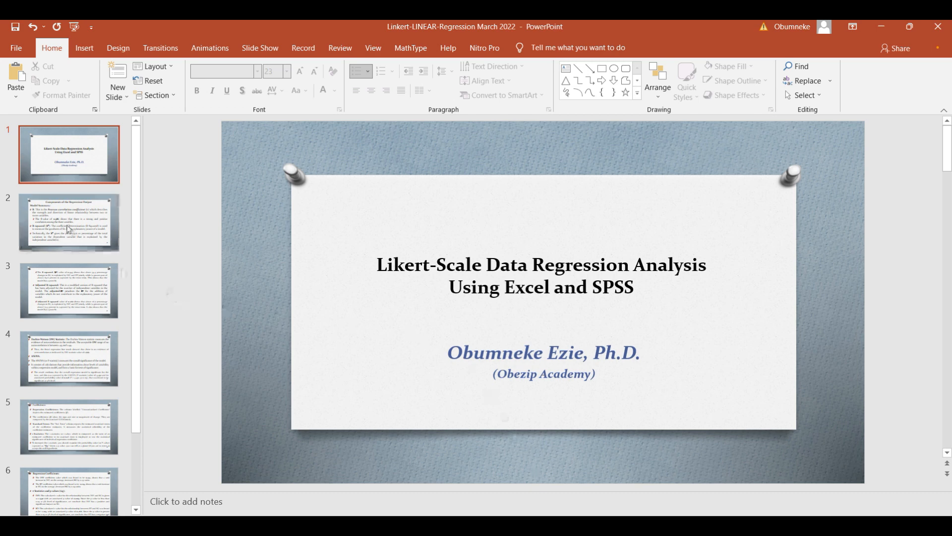
pyautogui.click(68, 228)
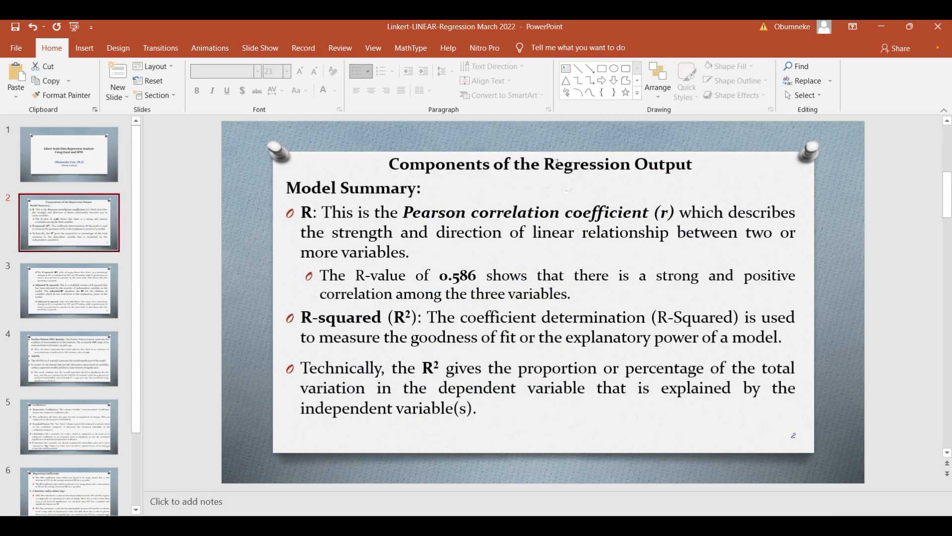